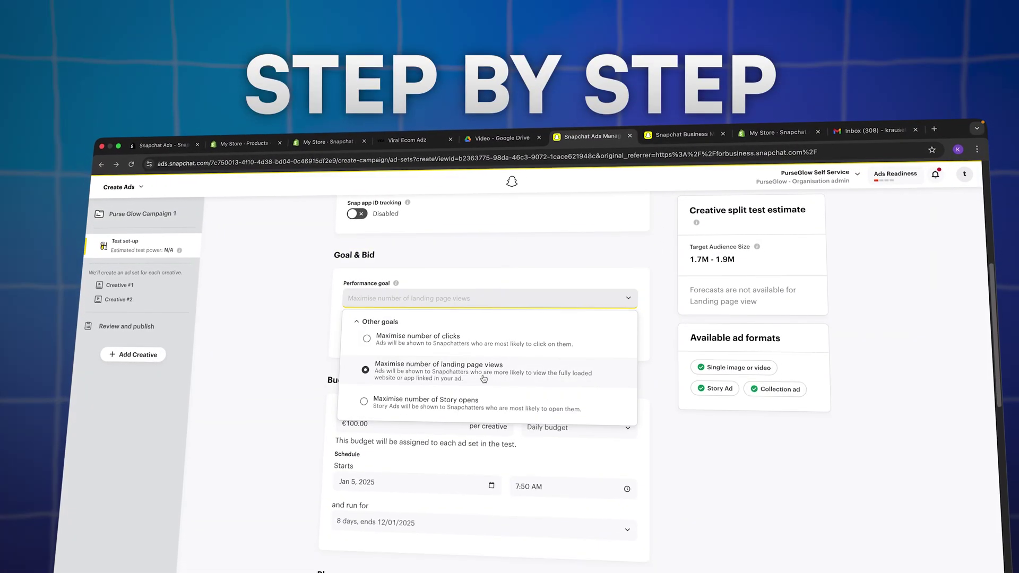
- Choose 'Maximise number of landing page views' as the performance goal and keep Auto-bid
click(456, 364)
click(488, 350)
click(317, 350)
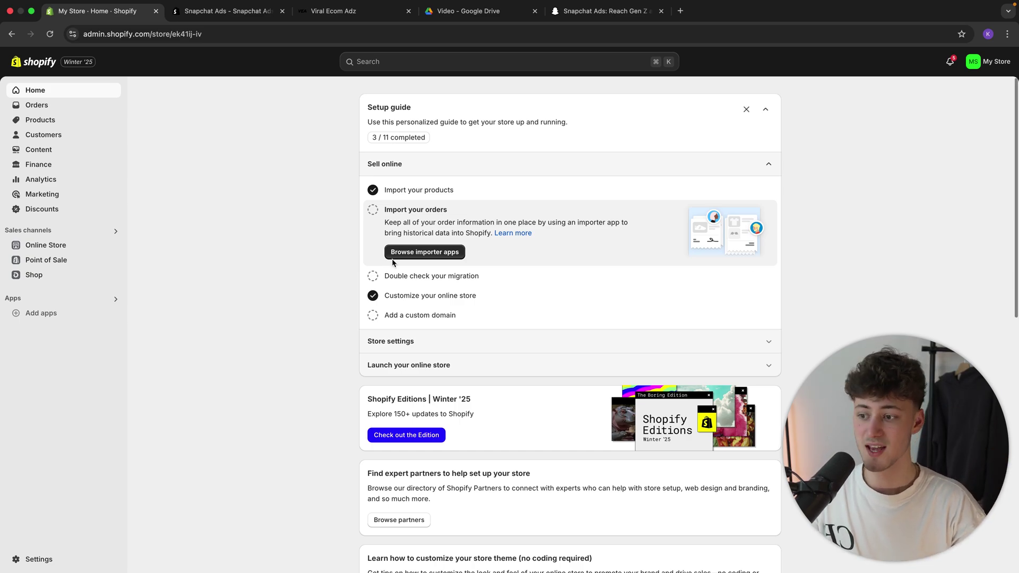
- Go through Settings > Apps and sales channels to the Shopify App Store link
scroll(393, 262, down, 15)
scroll(392, 259, up, 15)
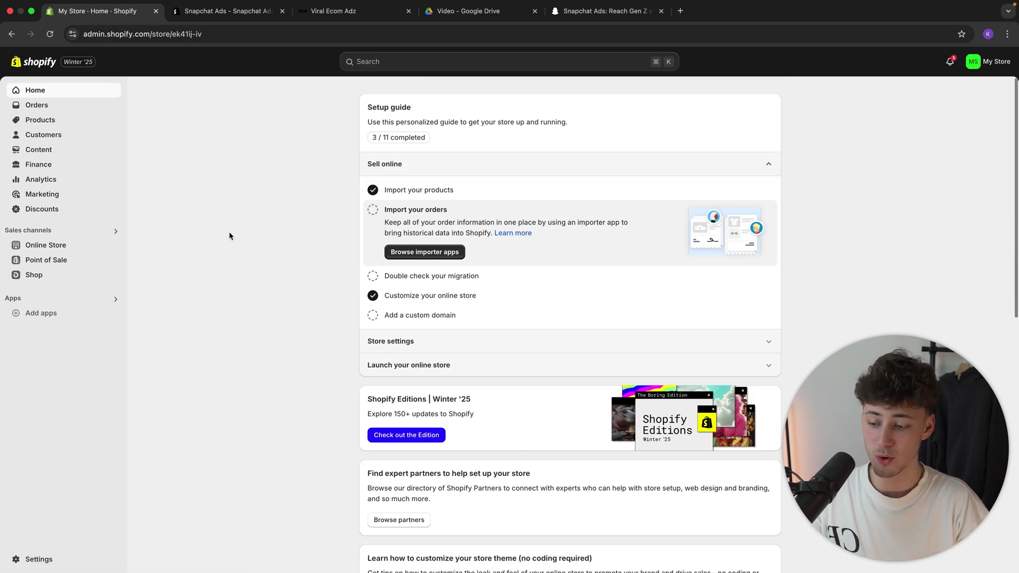
click(39, 559)
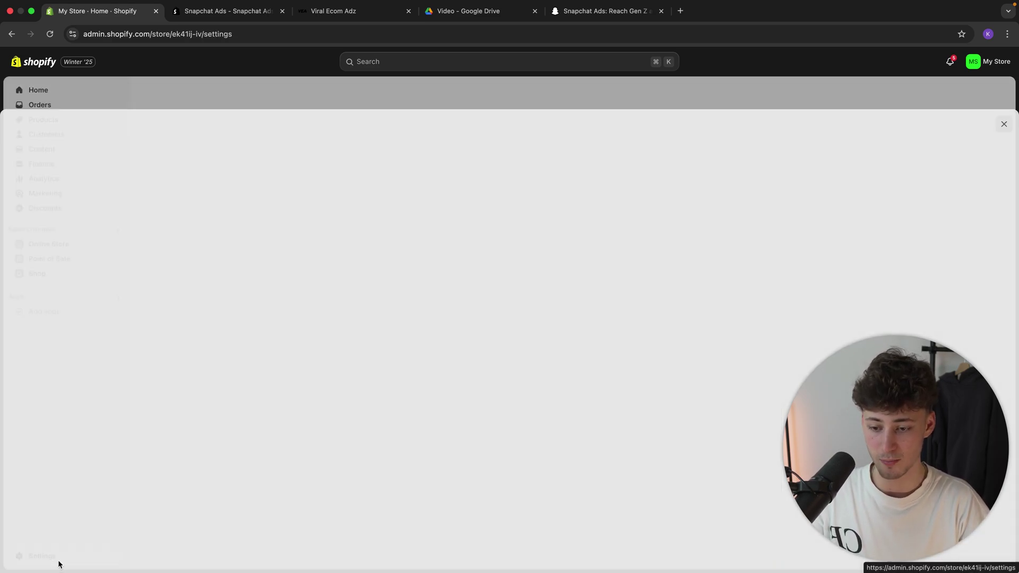
click(294, 333)
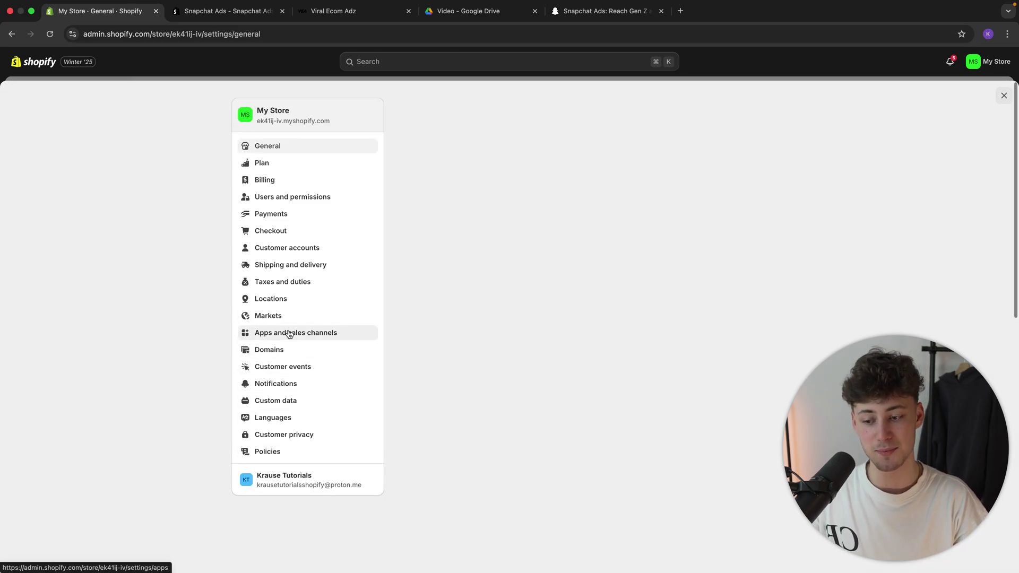
click(733, 111)
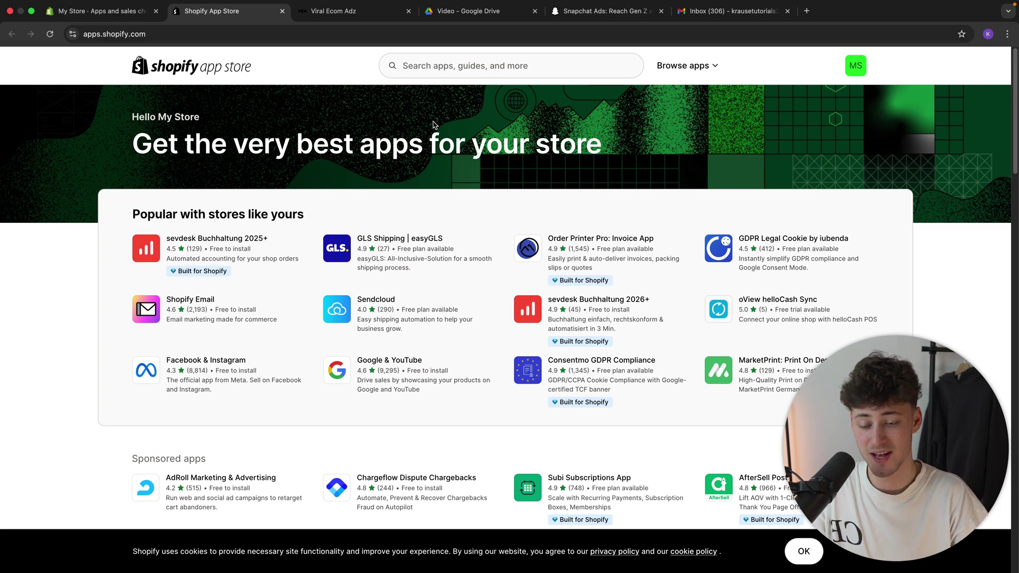
- On the Snapchat Ads page, accept all cookies and highlight the 'Reach Gen Z… Snapchat Ads' headline
click(592, 21)
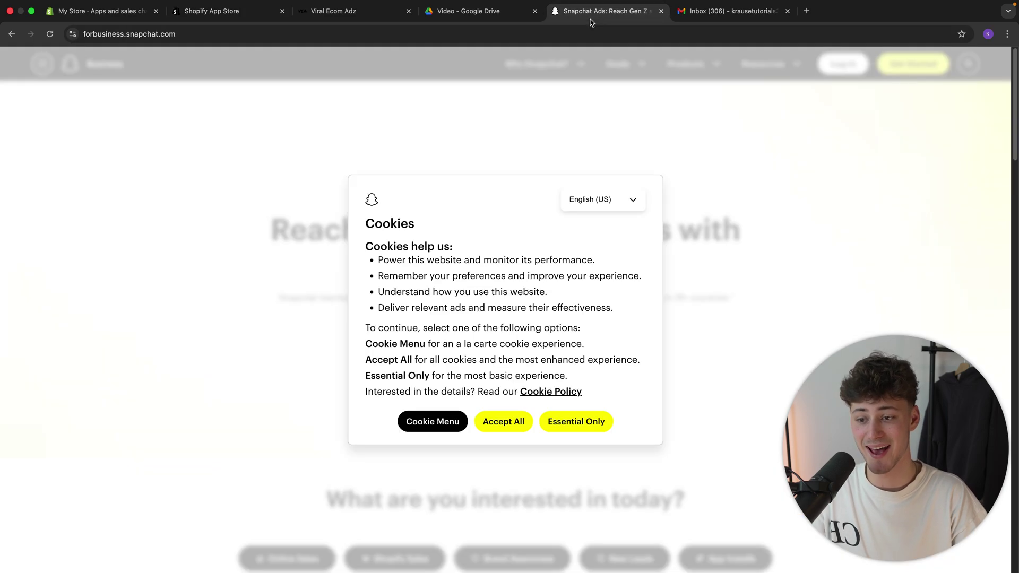
click(503, 421)
drag(272, 230, 596, 283)
click(870, 314)
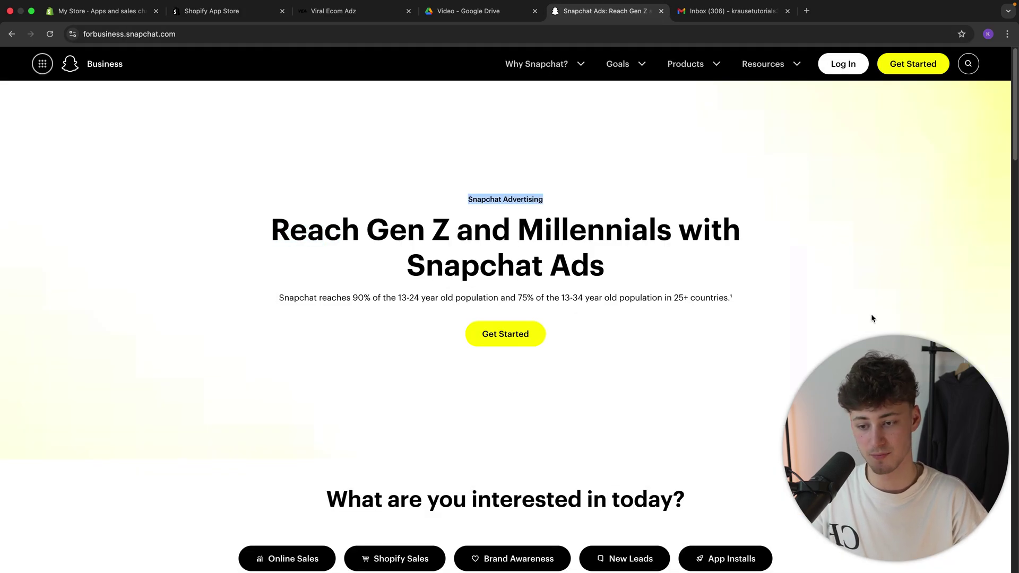
click(281, 217)
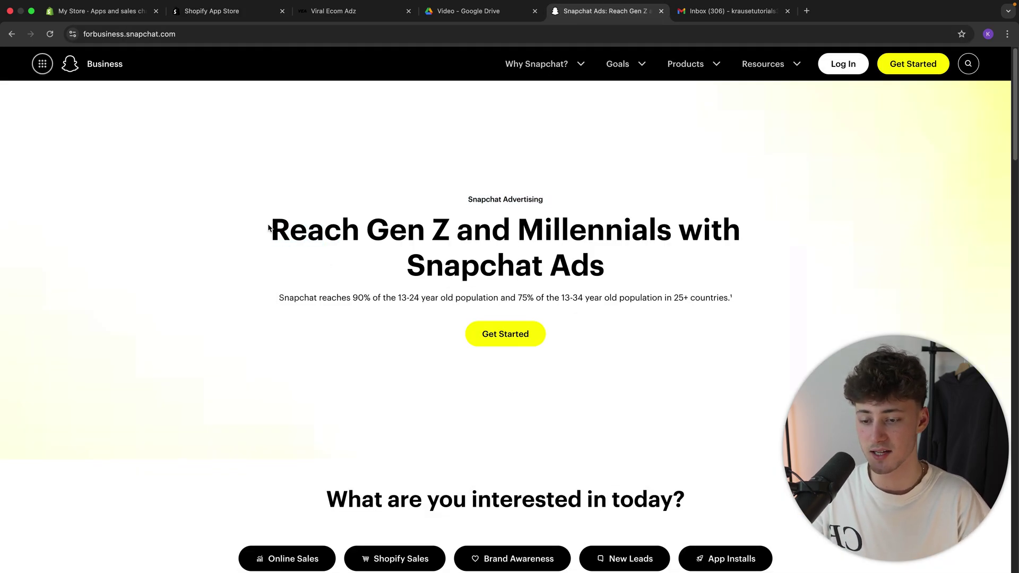
drag(269, 228, 449, 231)
drag(545, 235, 649, 233)
drag(408, 264, 605, 268)
click(686, 293)
- Highlight the 90% and 13-24 audience figures, then start the Get Started sign-up
scroll(687, 292, down, 2)
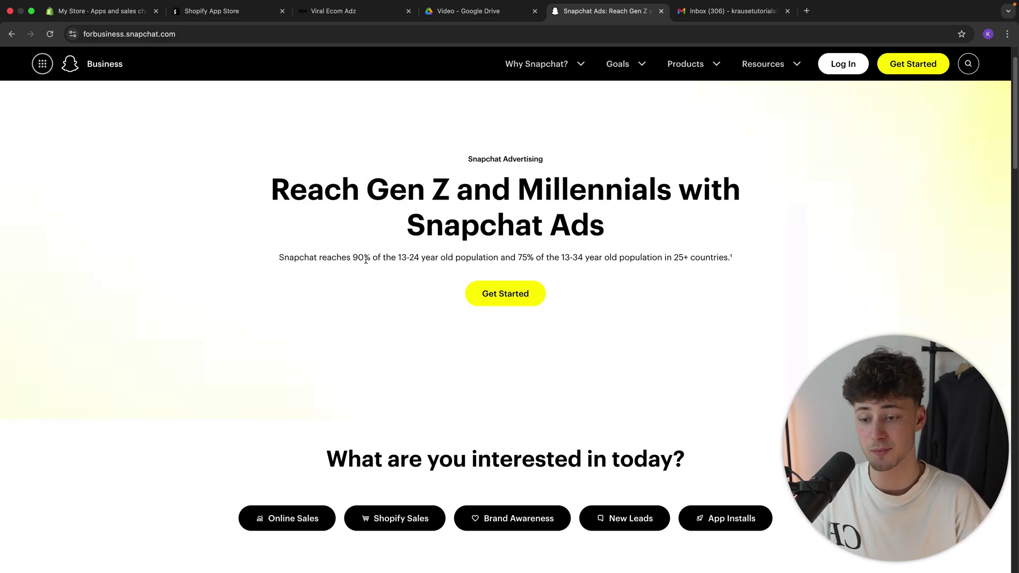
drag(353, 257, 423, 258)
click(402, 258)
click(495, 256)
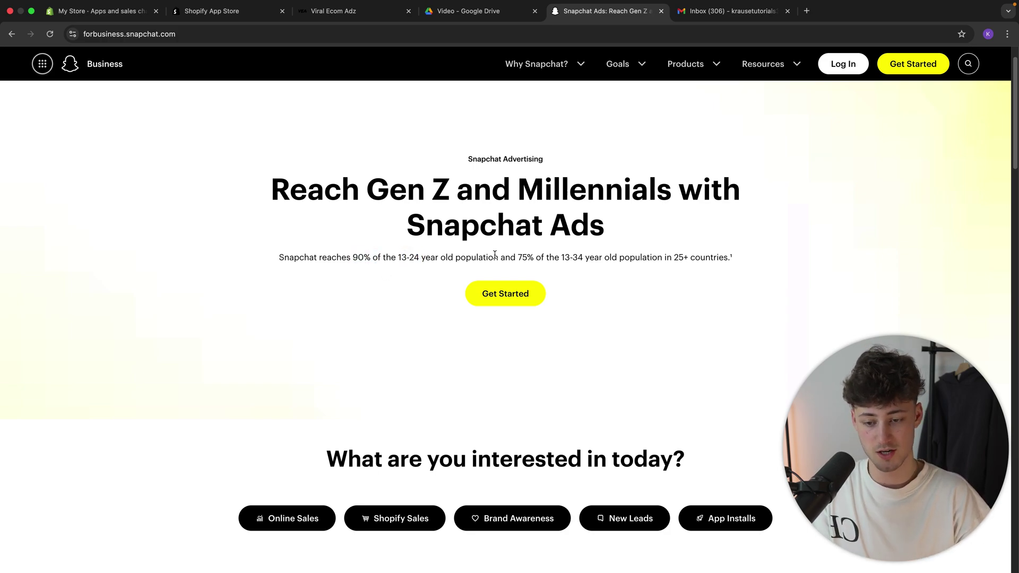
click(497, 294)
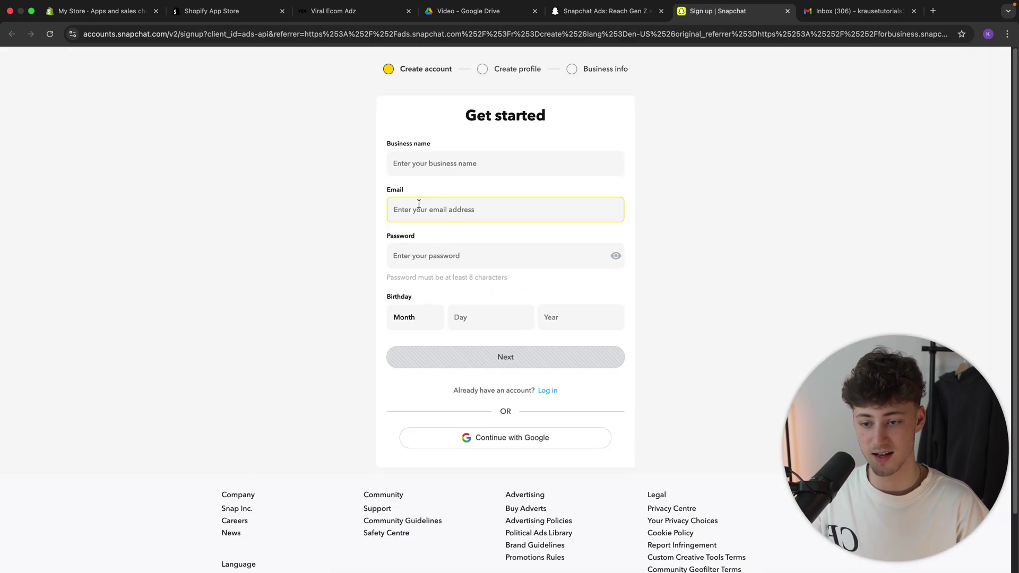
double_click(406, 144)
- Review the sign-up and profile fields, dismissing the browser's save-password prompt
triple_click(425, 143)
click(466, 250)
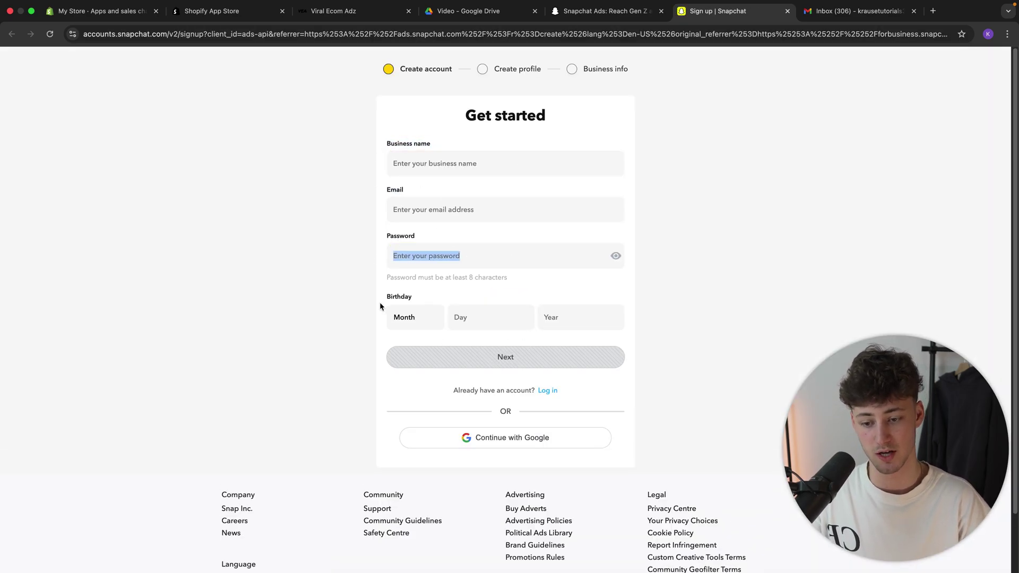
drag(378, 301, 488, 297)
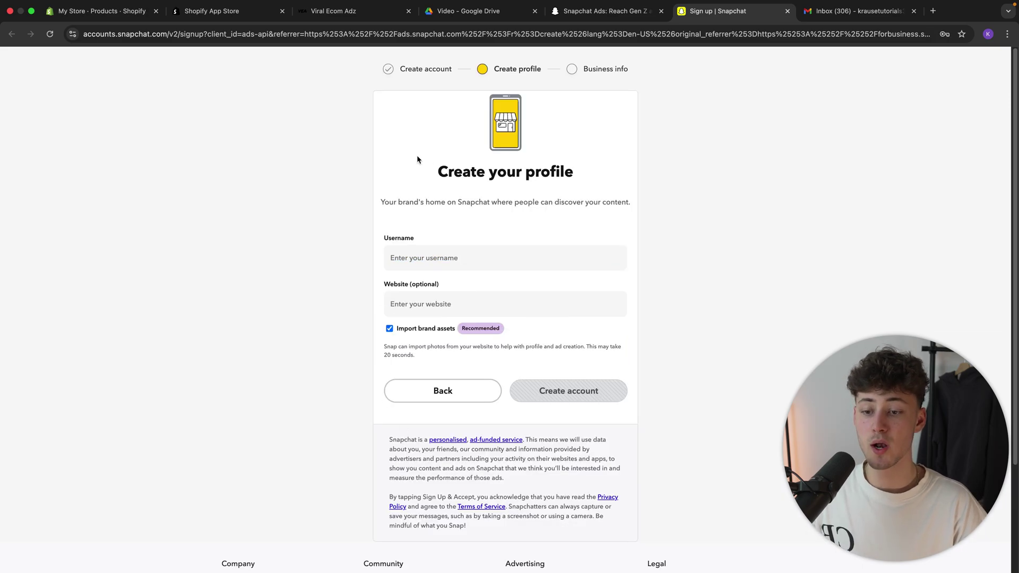
drag(416, 157, 597, 165)
click(598, 164)
click(393, 268)
click(377, 237)
click(438, 237)
click(382, 282)
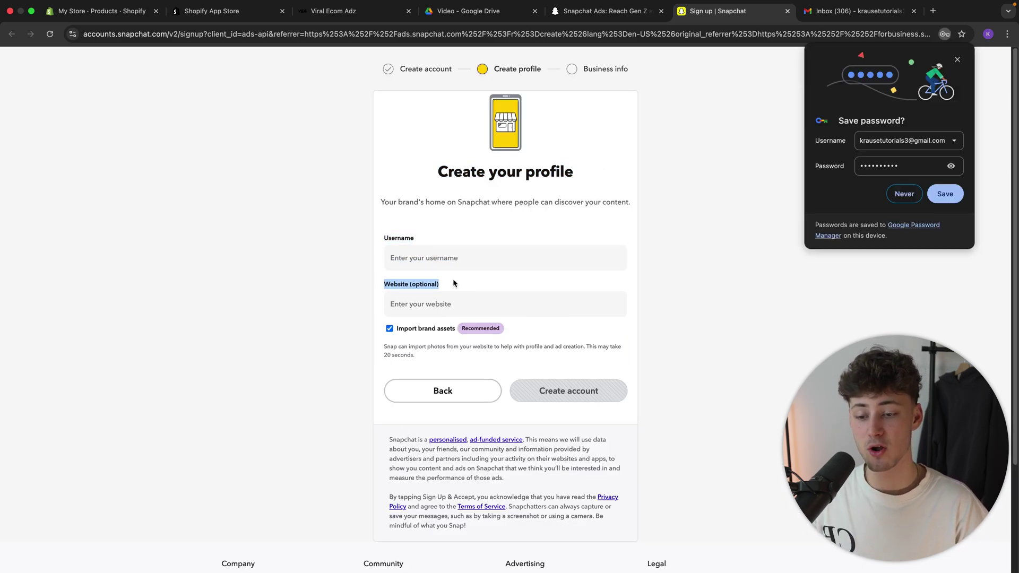
click(898, 192)
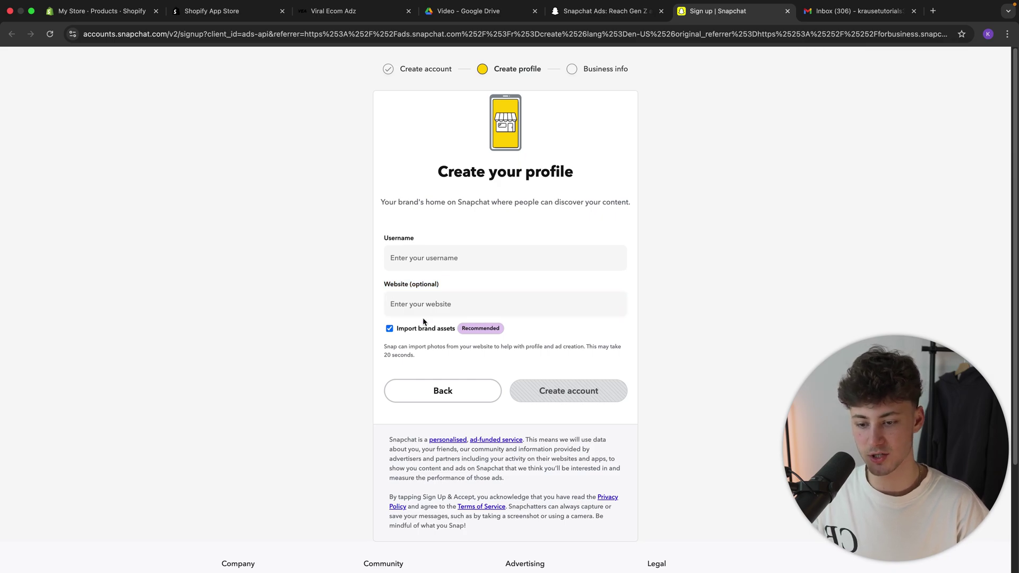
drag(382, 285, 454, 280)
click(389, 282)
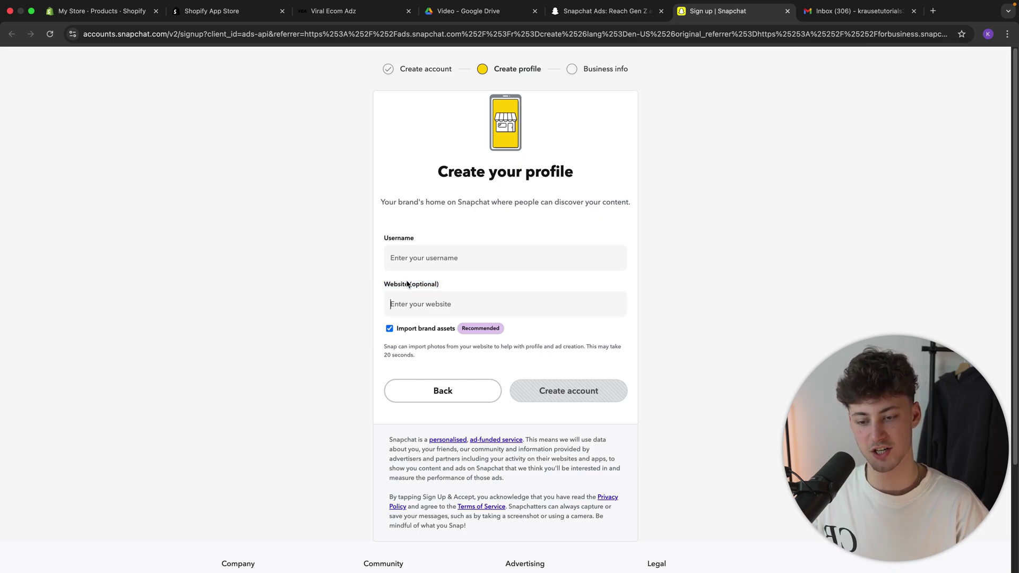
- Enter the store brand name as username 'PurseGlow', without the space
click(485, 252)
text(Purse Glow)
click(487, 312)
click(364, 198)
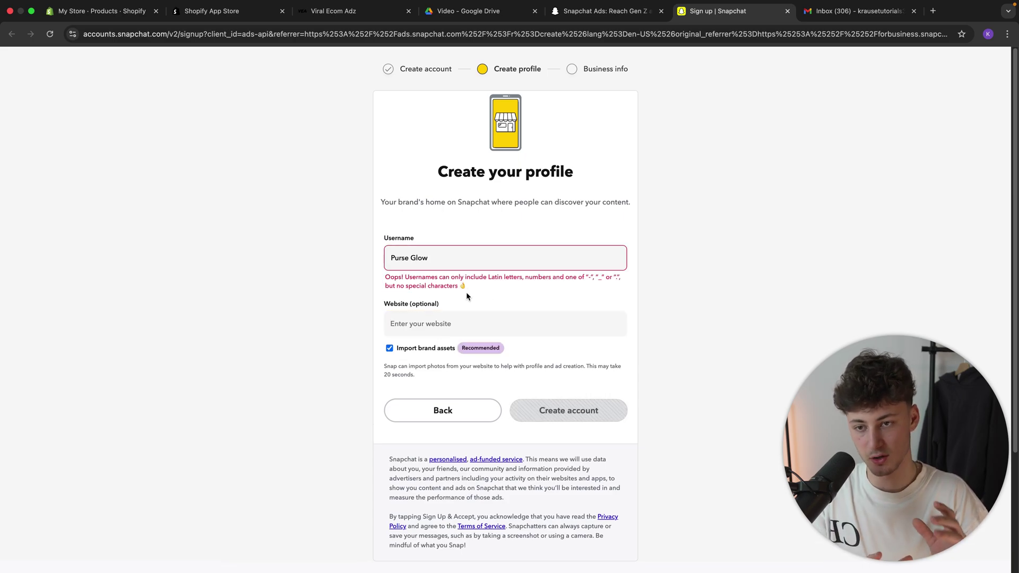
key(super+1)
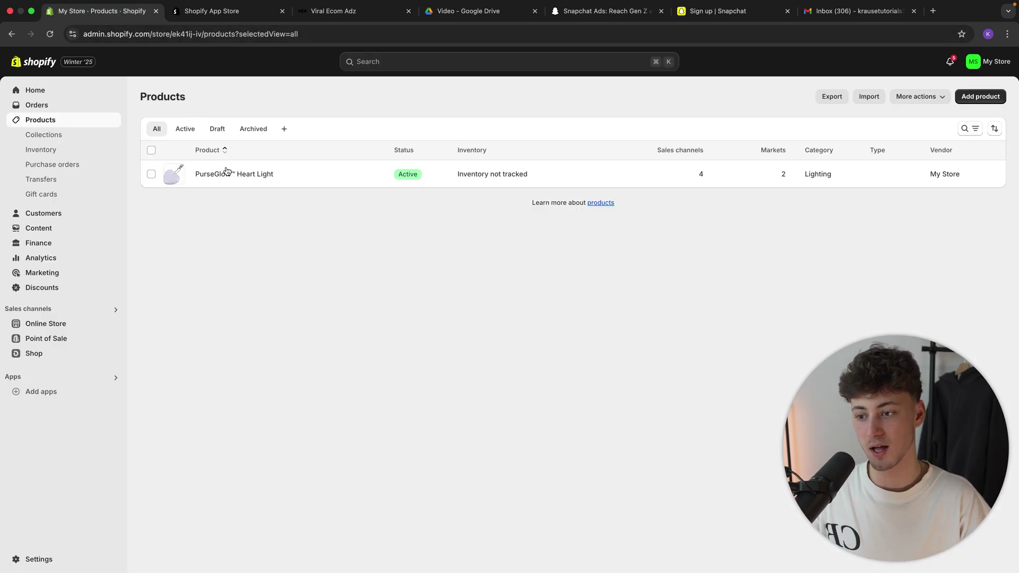
key(super+6)
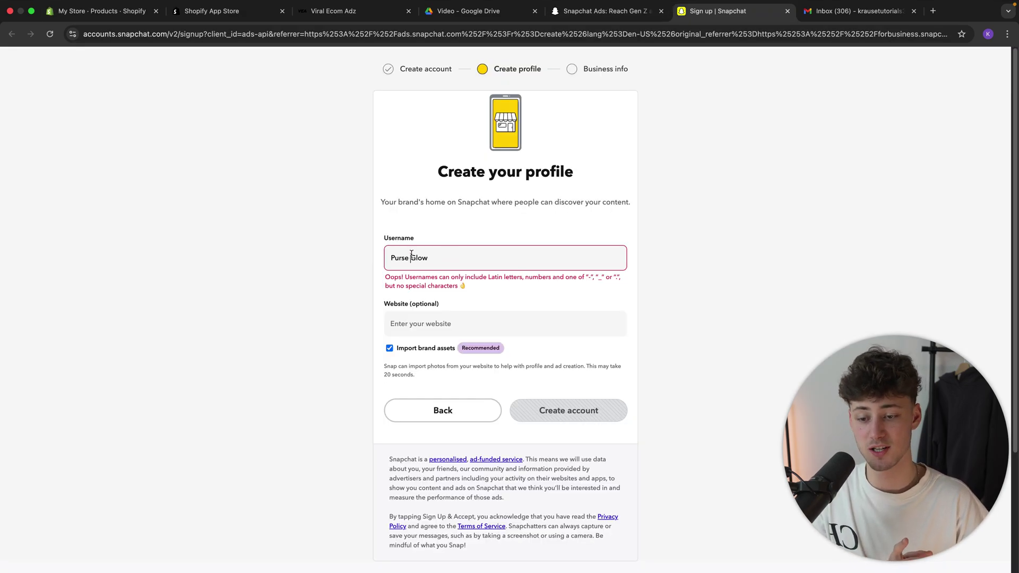
key(BackSpace)
drag(381, 302, 501, 298)
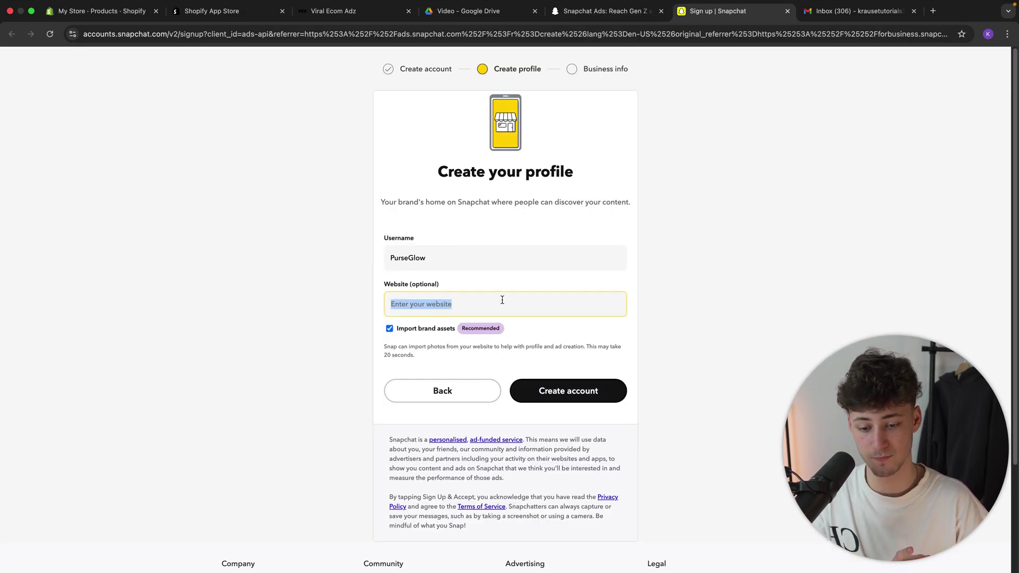
- Create the account and rotate the verification puzzle object to match
click(594, 402)
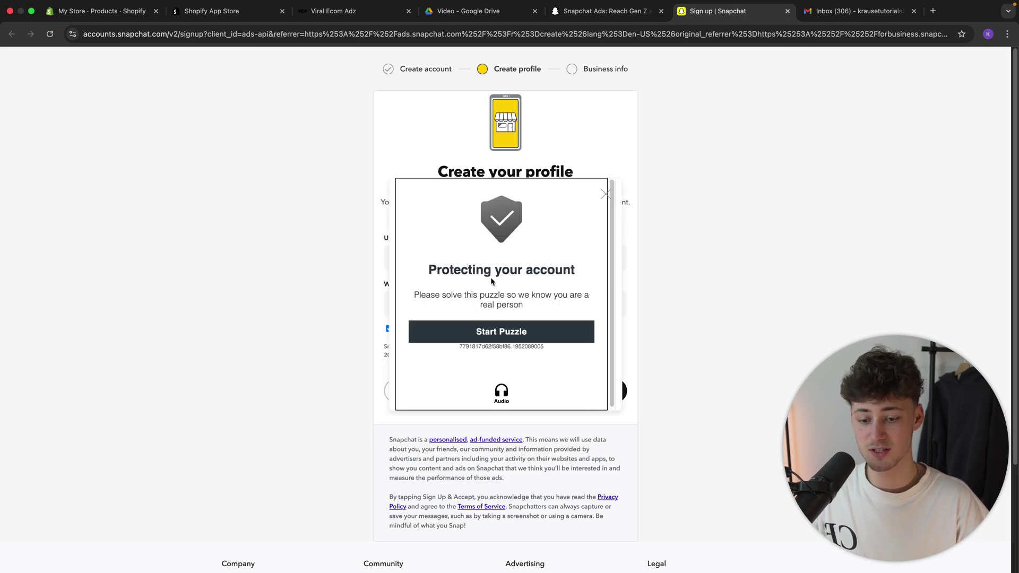
click(503, 333)
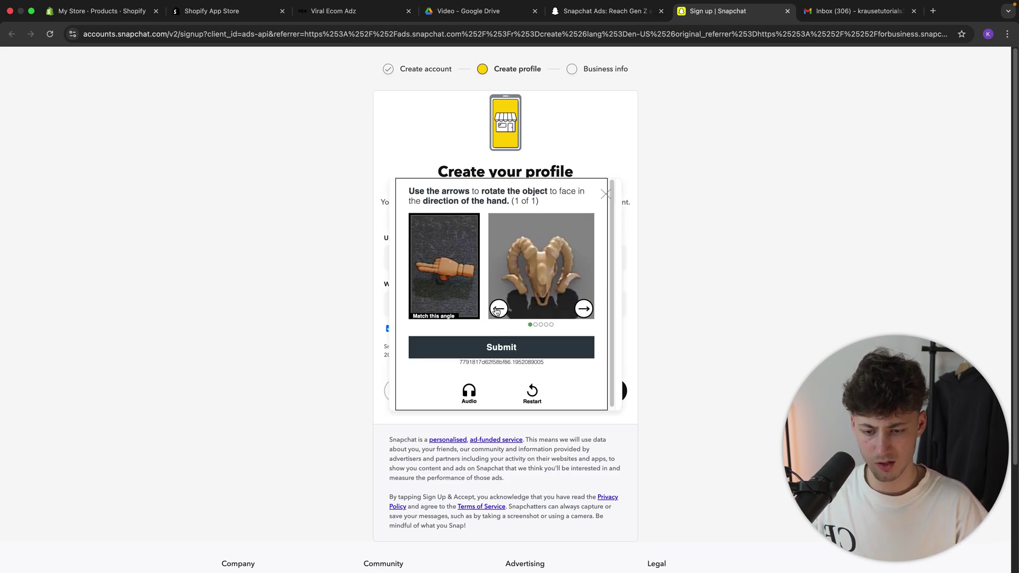
click(497, 309)
click(498, 310)
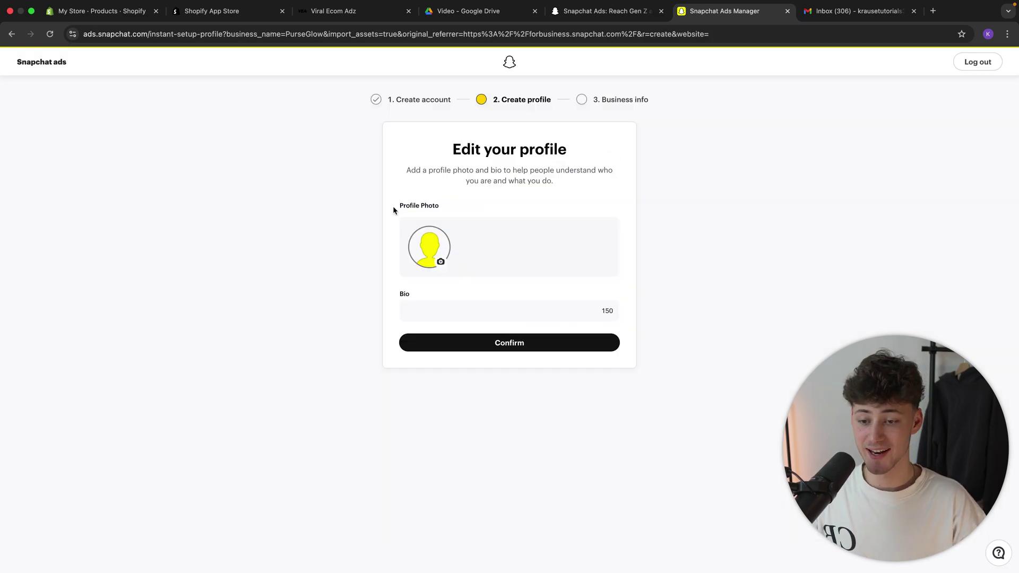
- Save the profile bio, then set the business country to Austria and currency to EUR
click(461, 311)
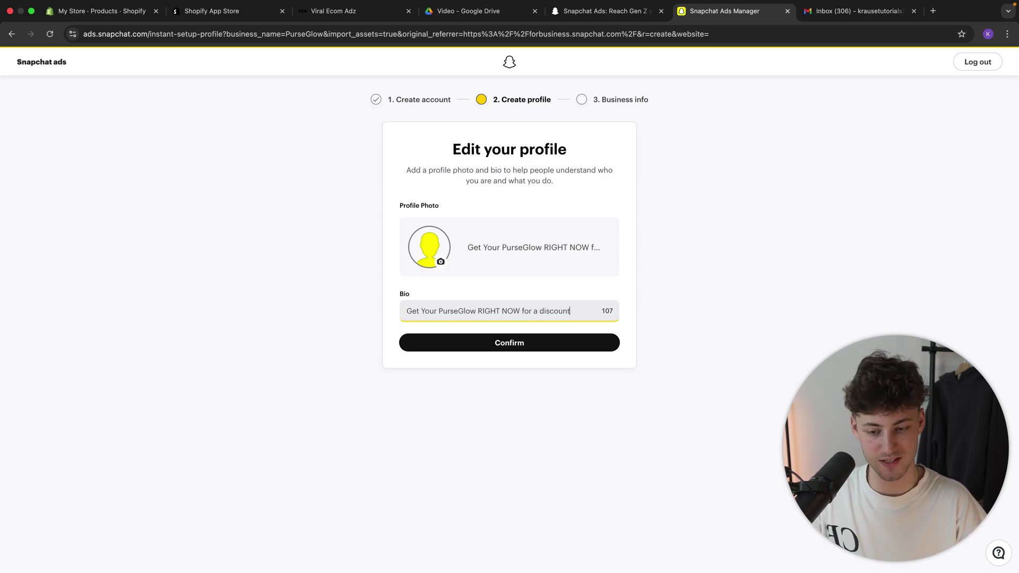
click(514, 343)
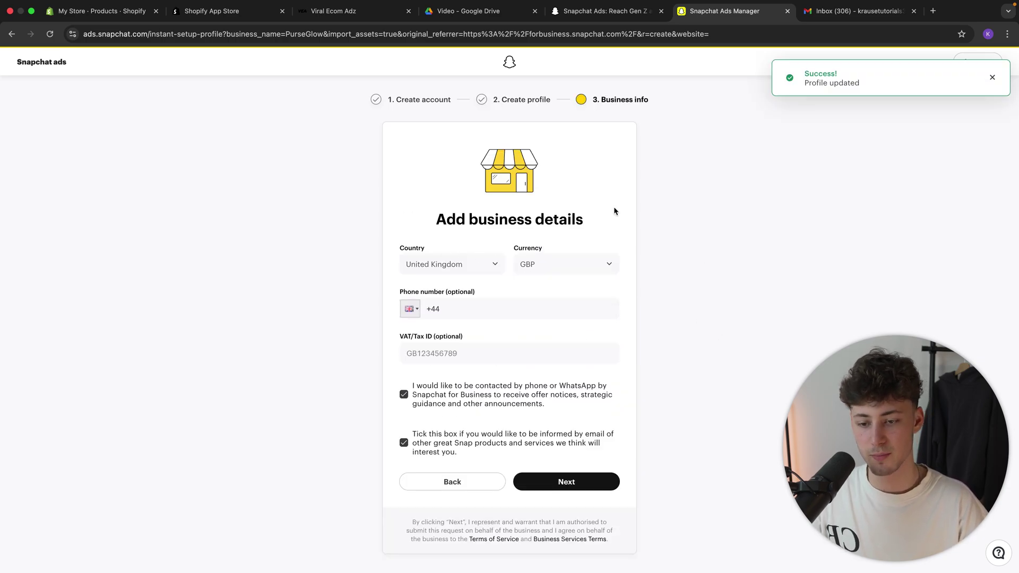
click(433, 268)
text(aus)
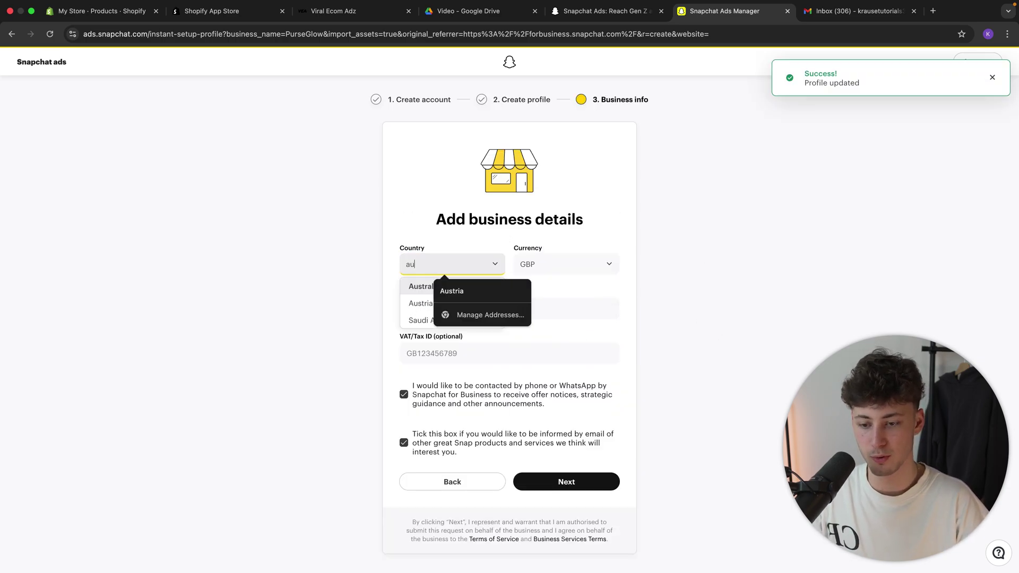
click(421, 303)
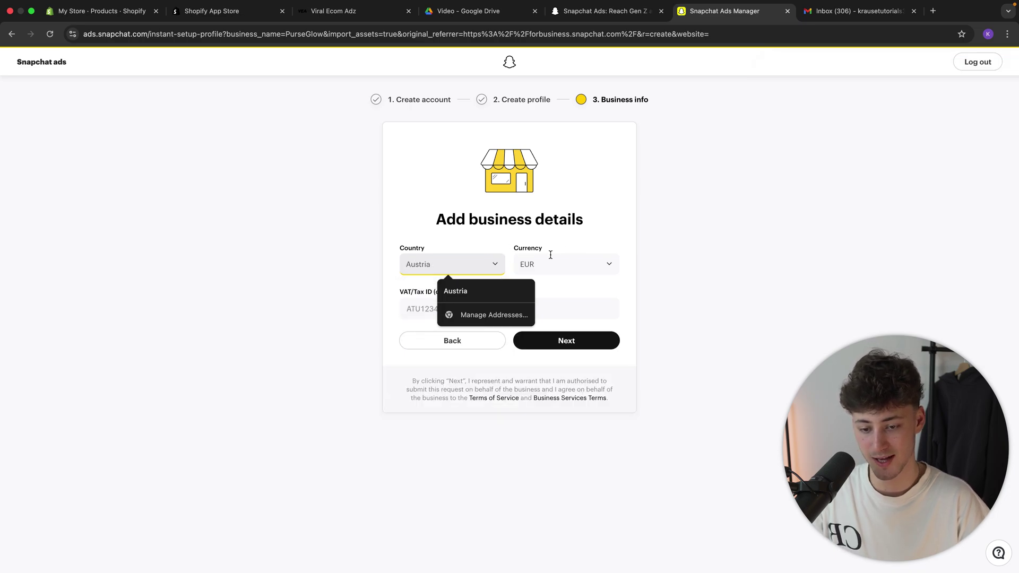
click(536, 261)
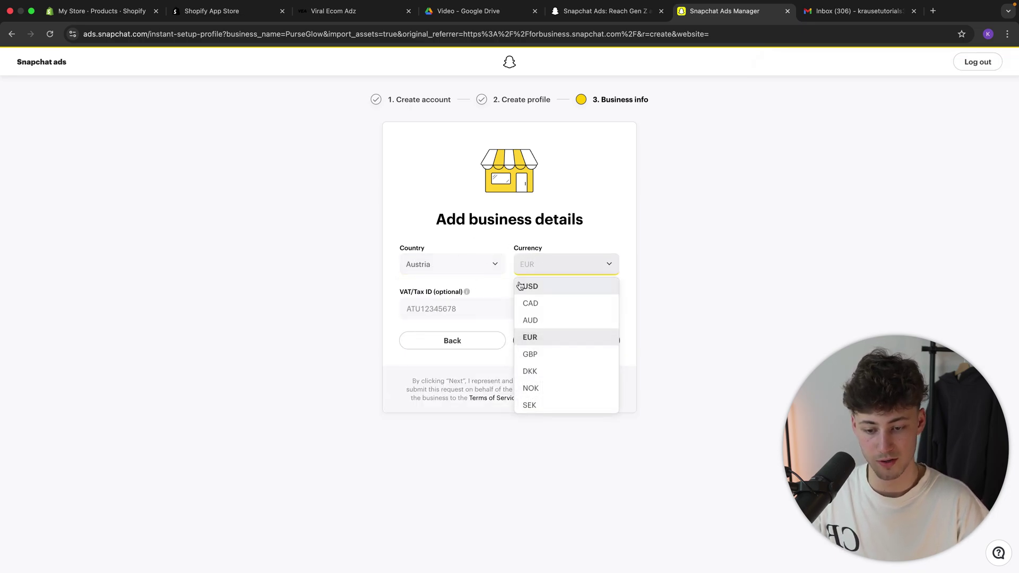
click(530, 337)
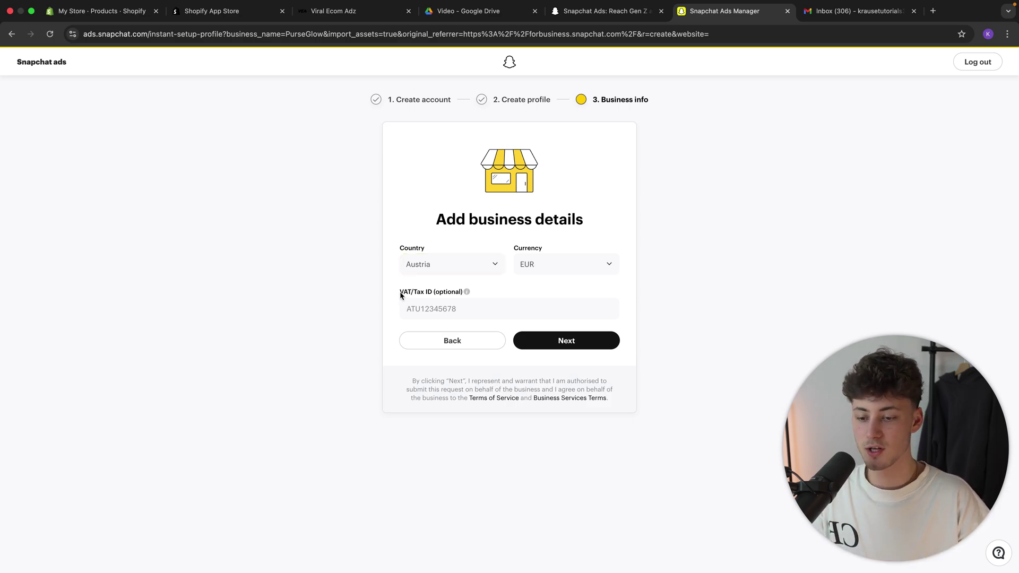
- Leave the VAT/Tax ID empty and submit the business details
drag(399, 292, 432, 296)
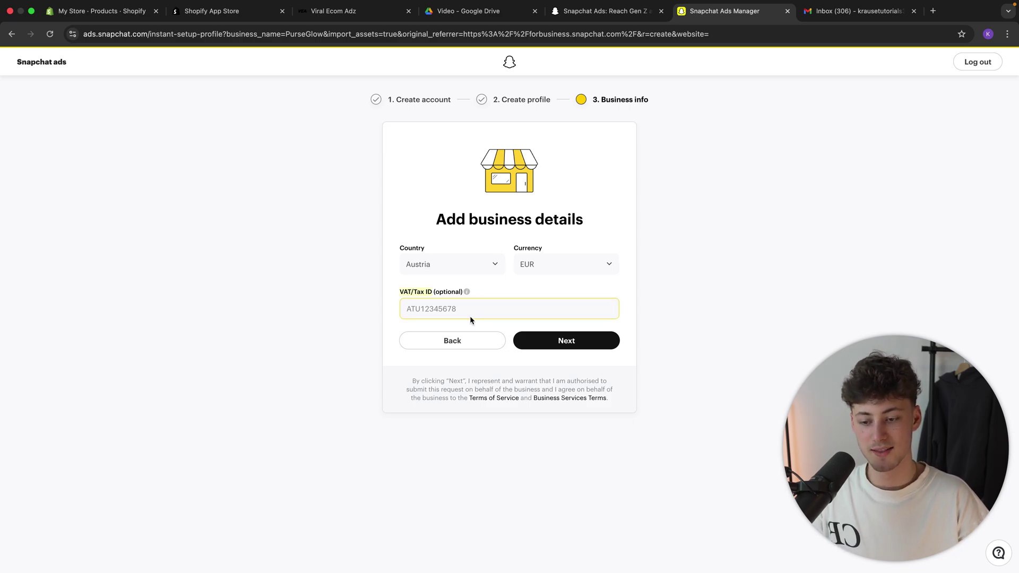
click(437, 309)
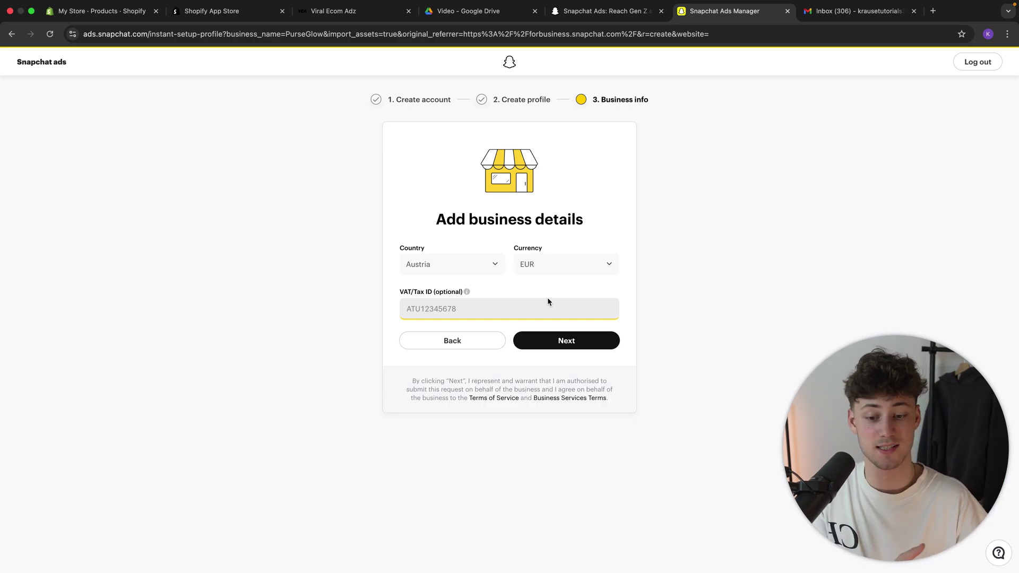
click(564, 341)
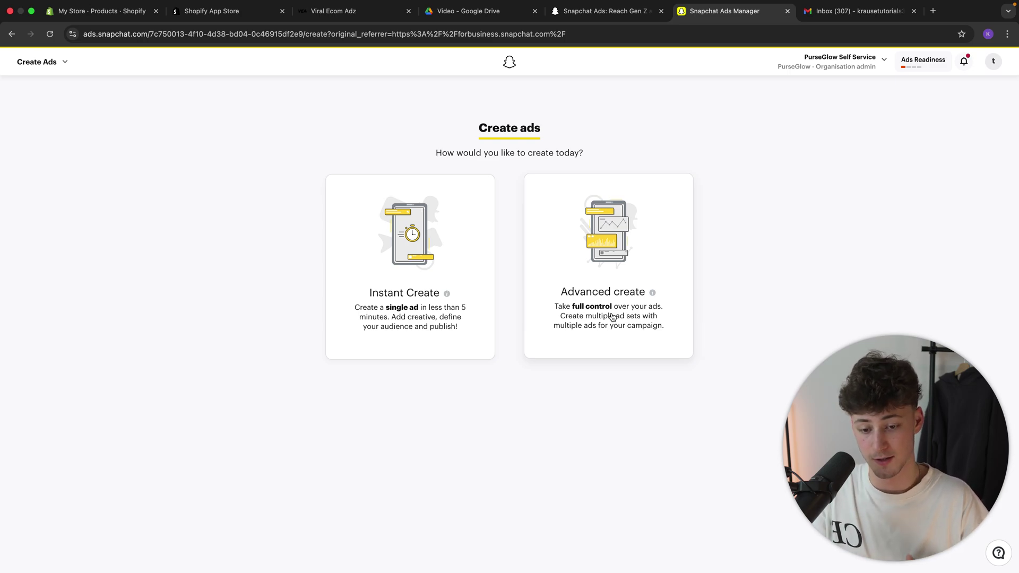
- Pick Advanced create with the Sales objective, then go back to the Shopify App Store tab
click(613, 317)
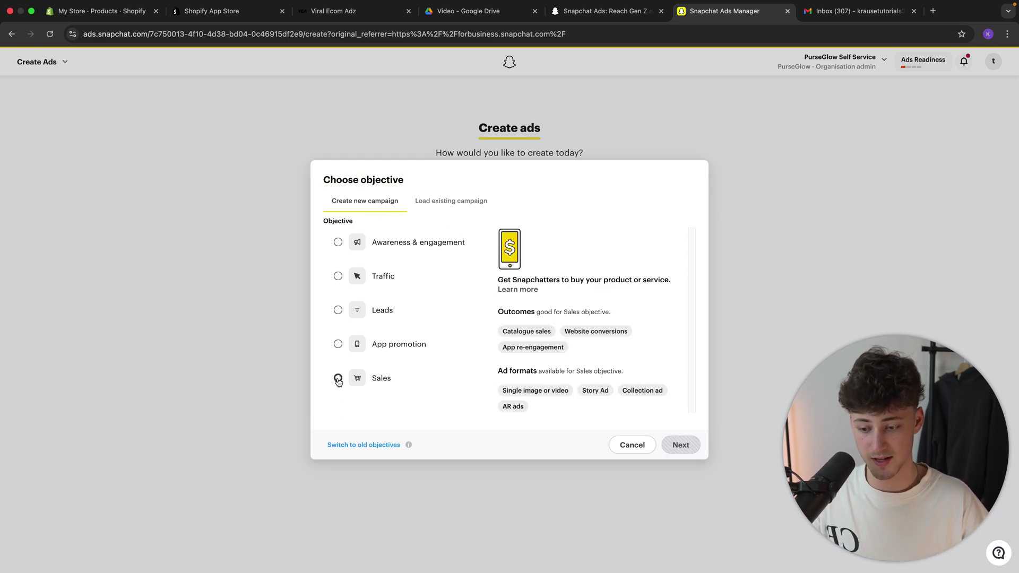
click(338, 378)
click(681, 445)
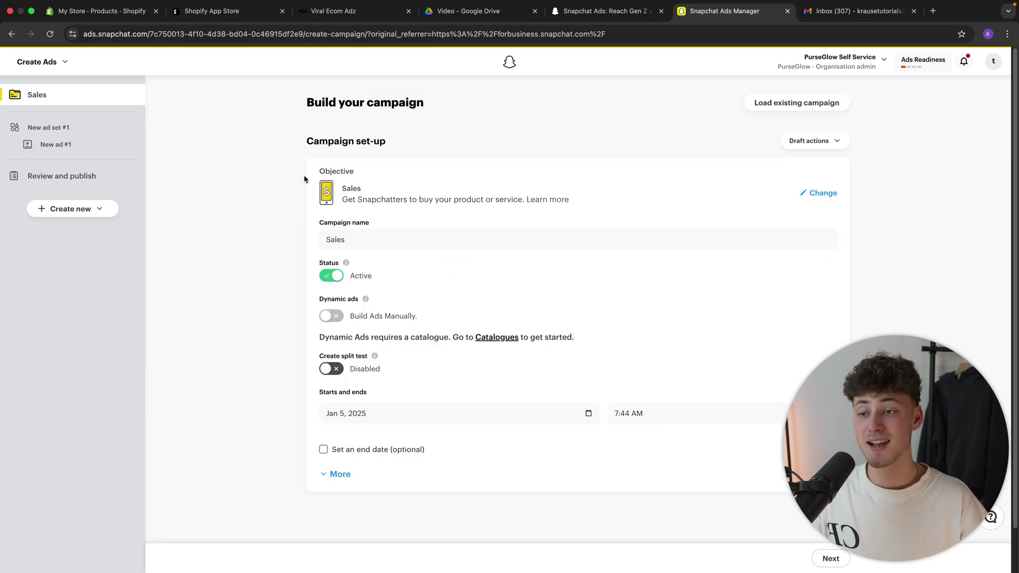
click(247, 12)
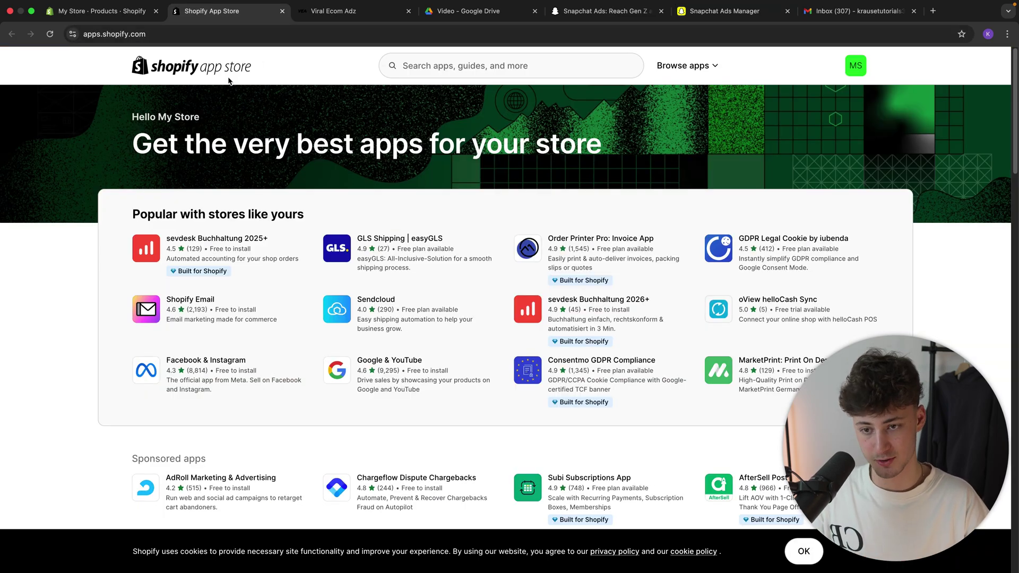
- Search 'Snapchat Ad', open the Snapchat Ads listing, and start its installation
click(493, 66)
text(Snpa)
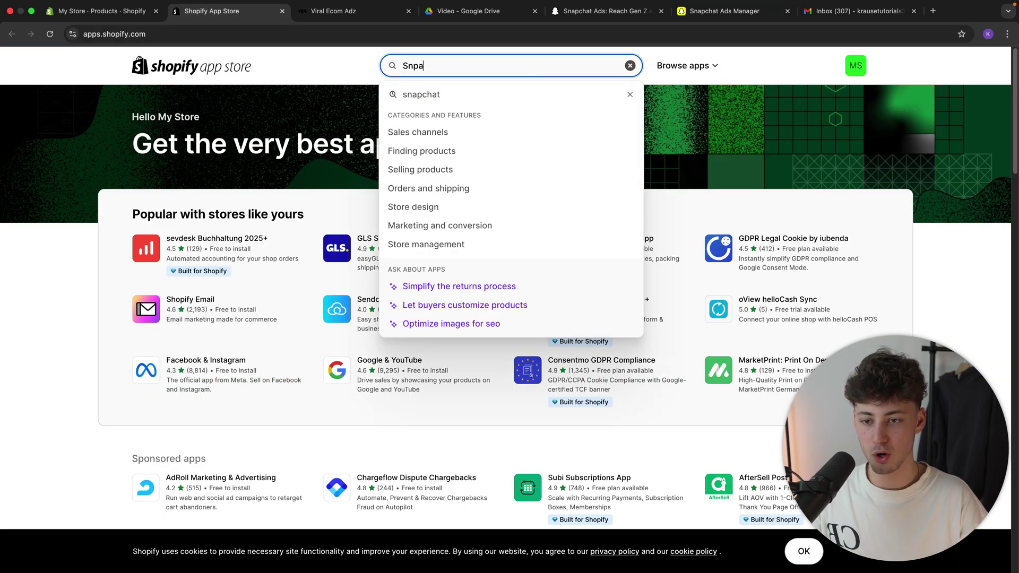
text(h)
key(BackSpace)
key(BackSpace)
key(BackSpace)
key(BackSpace)
text(pchat Ad)
key(Return)
click(193, 209)
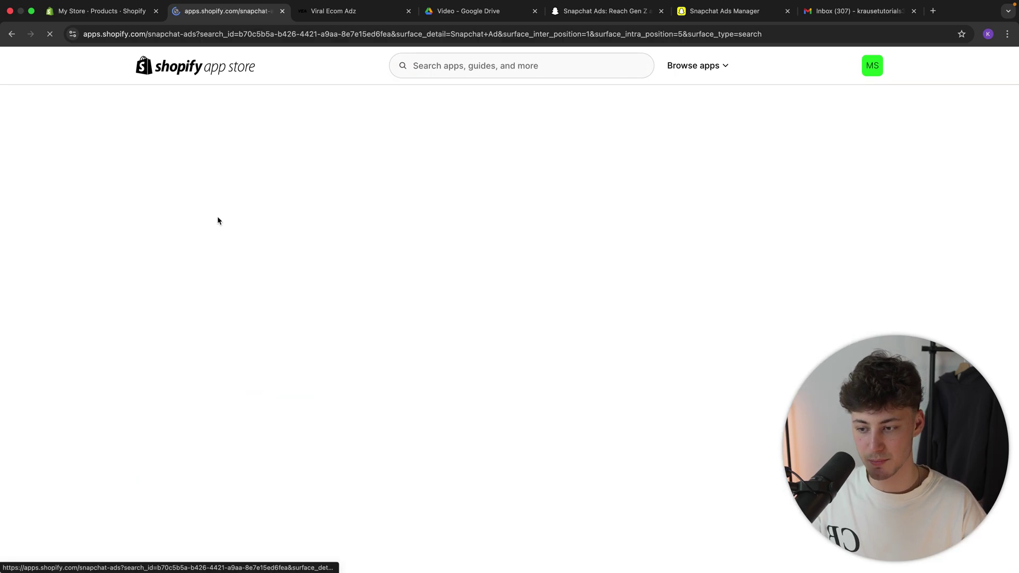
drag(167, 123, 231, 125)
click(124, 376)
click(219, 365)
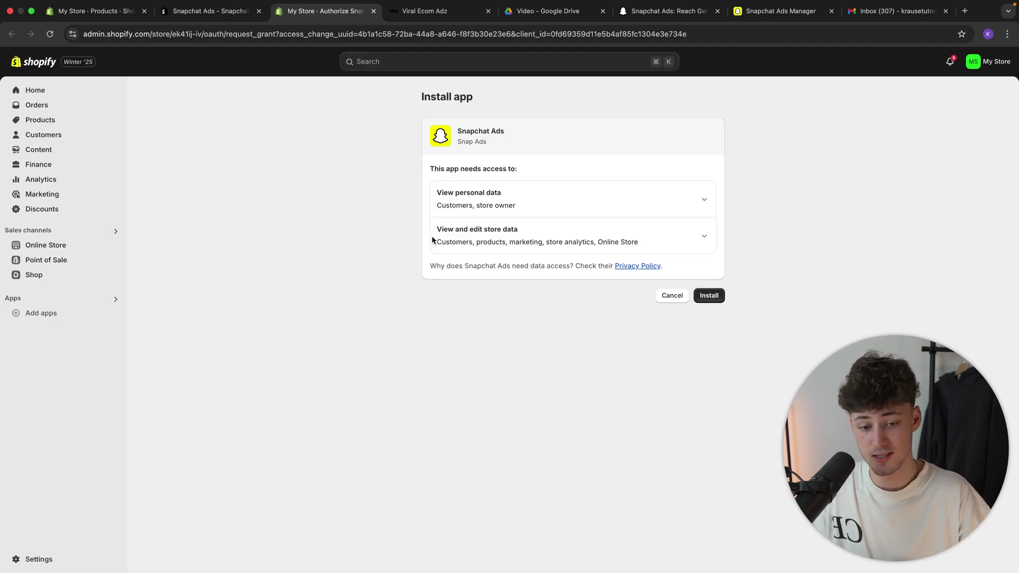
- Install Snapchat Ads, start its setup, and authorize the connection to the Snapchat account
click(719, 295)
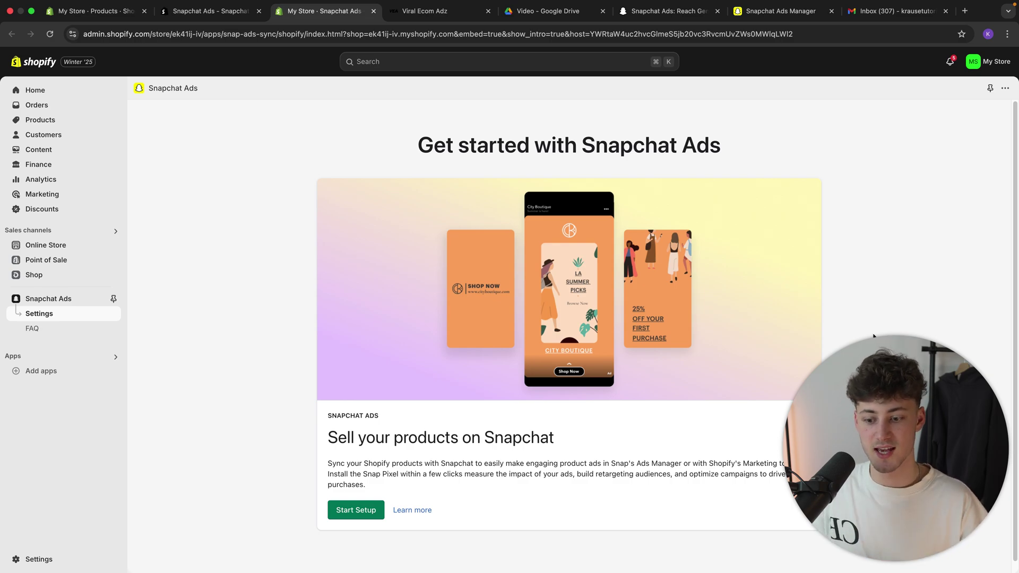
click(355, 509)
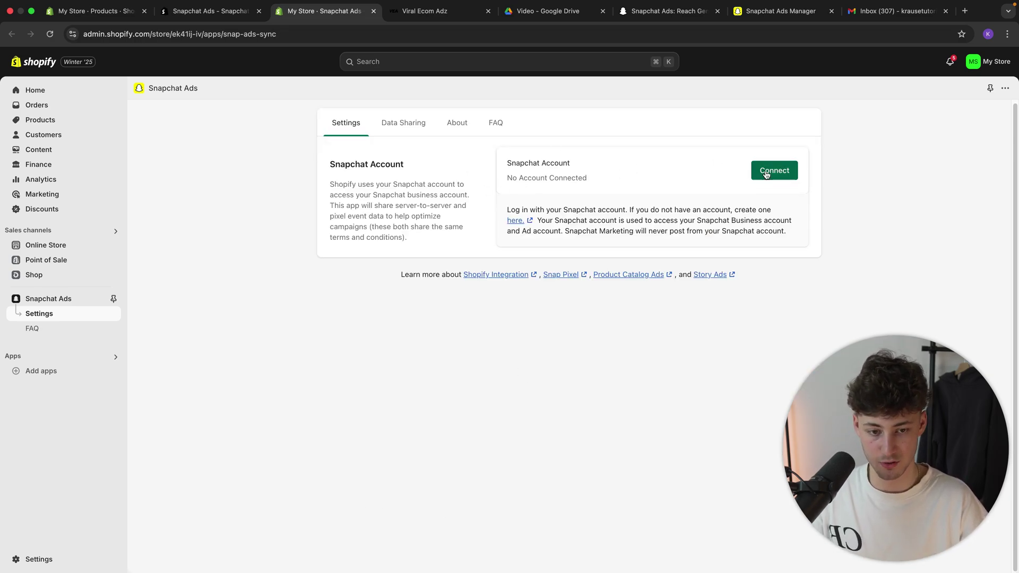
click(766, 171)
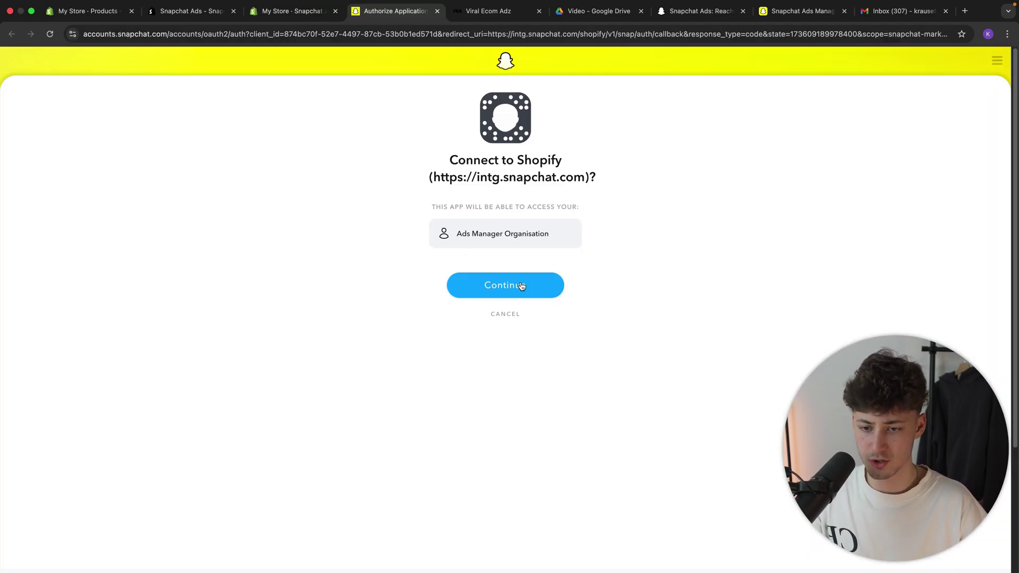
click(525, 290)
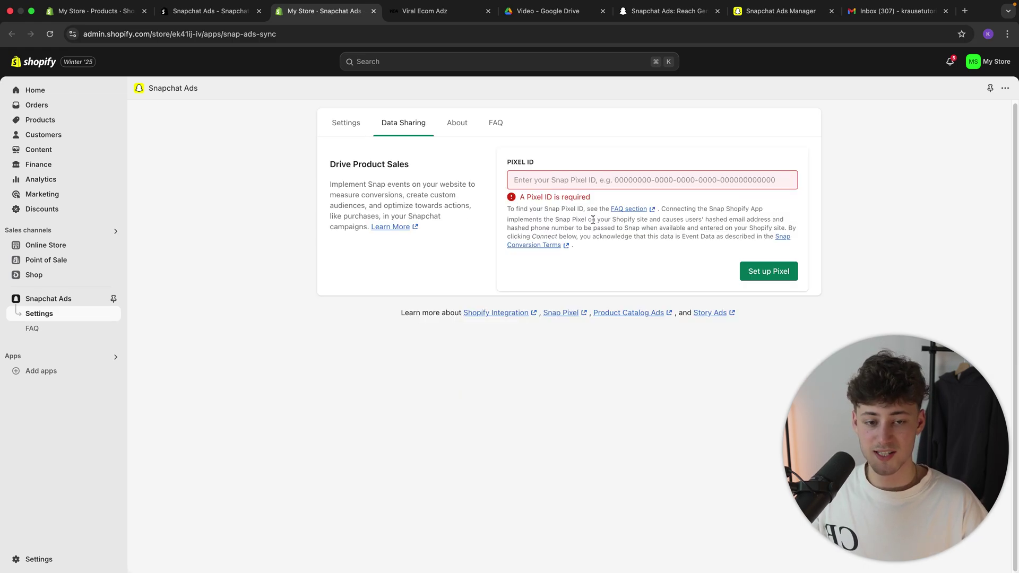
- Rename the campaign to 'Purse Glow Campaign 1'
click(781, 10)
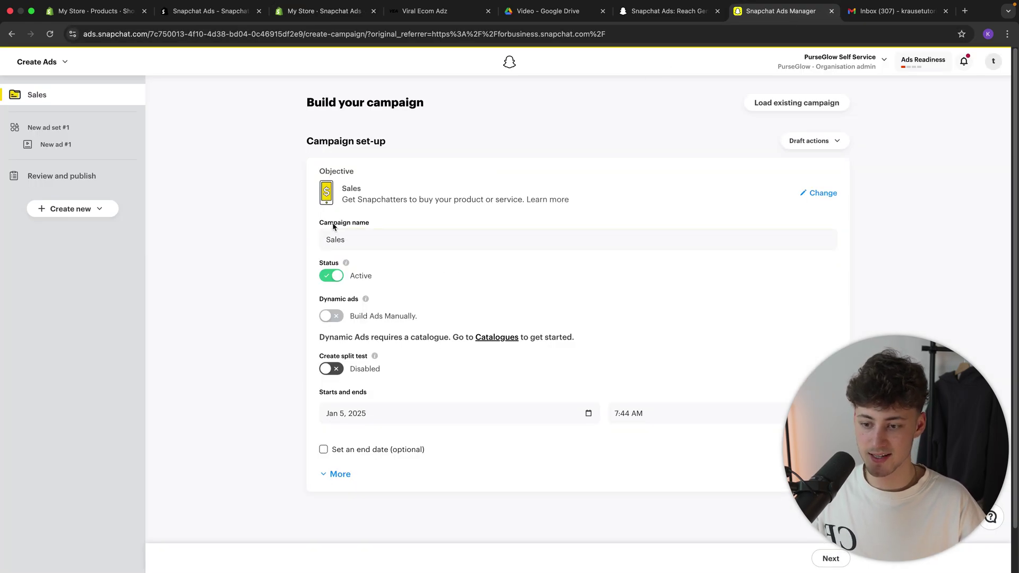
click(398, 238)
double_click(398, 239)
text(Purse Glow Campaign 1)
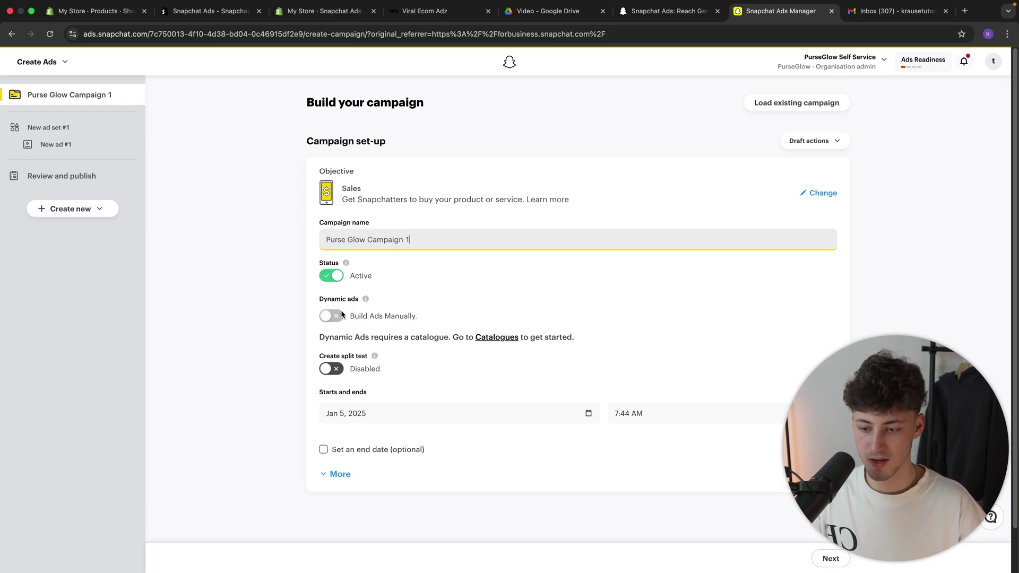
mouse_move(366, 300)
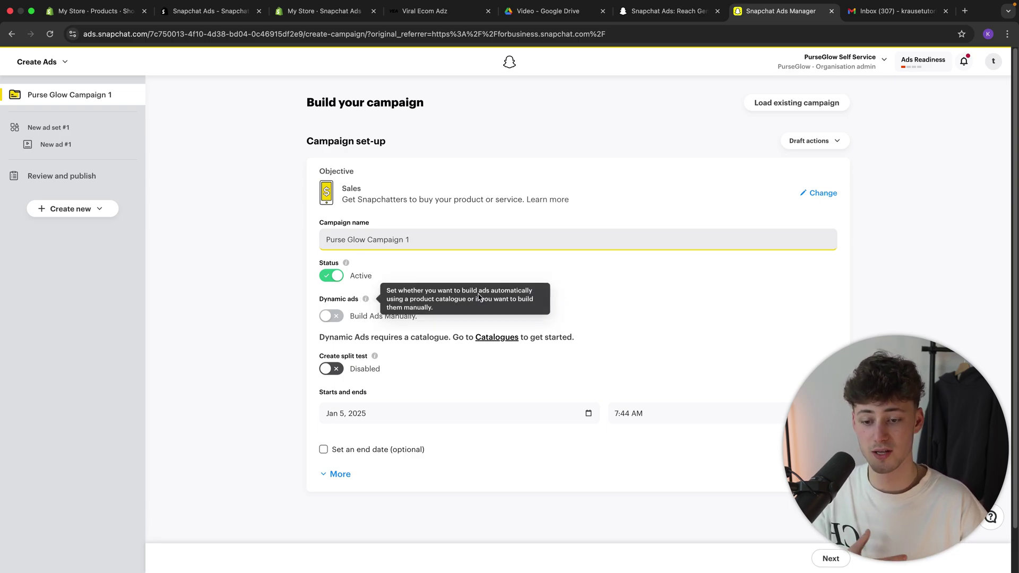
click(491, 291)
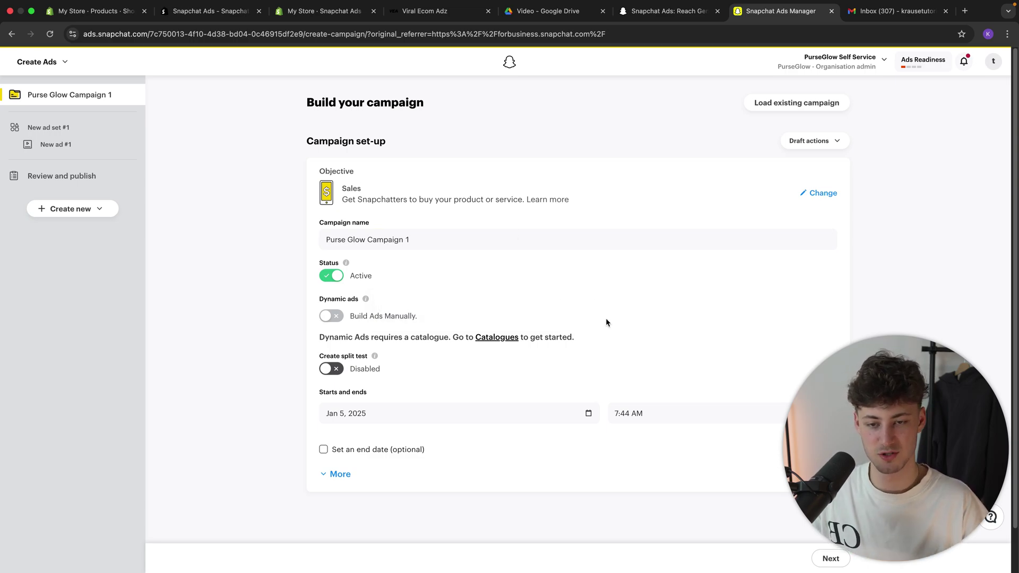
- Enable Create split test and continue to the Build your test step
scroll(335, 476, down, 2)
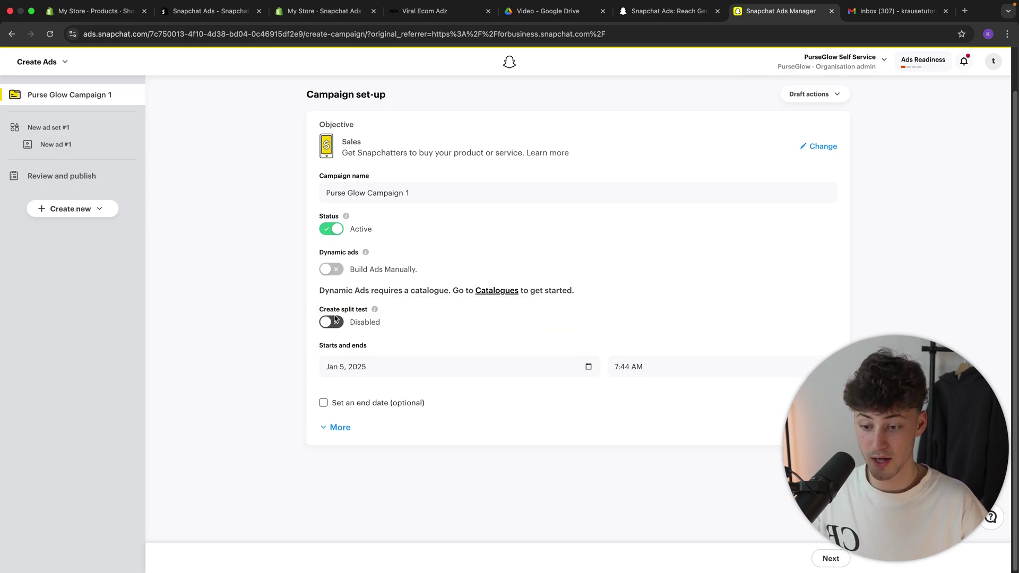
click(335, 320)
scroll(518, 360, down, 2)
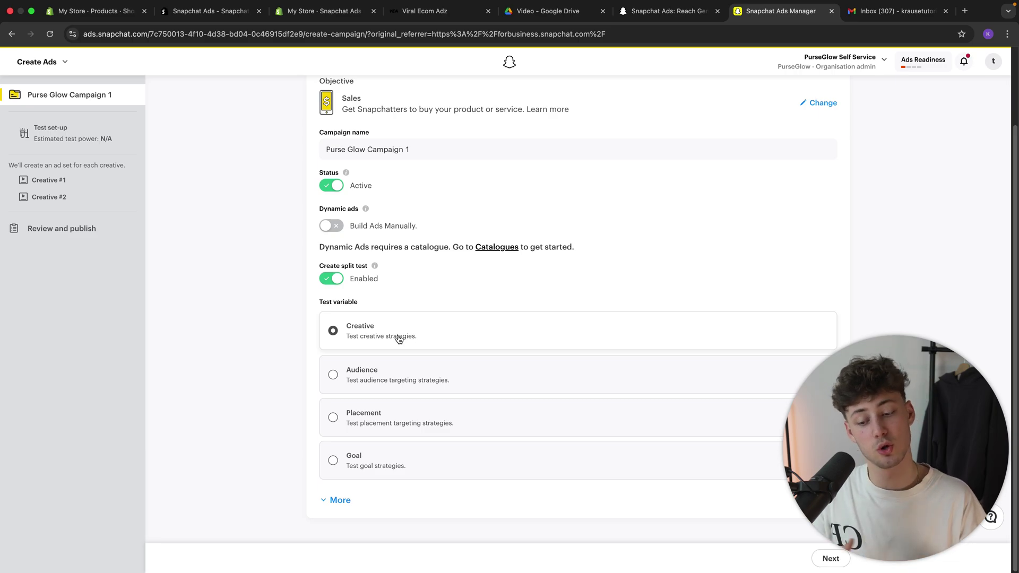
click(830, 558)
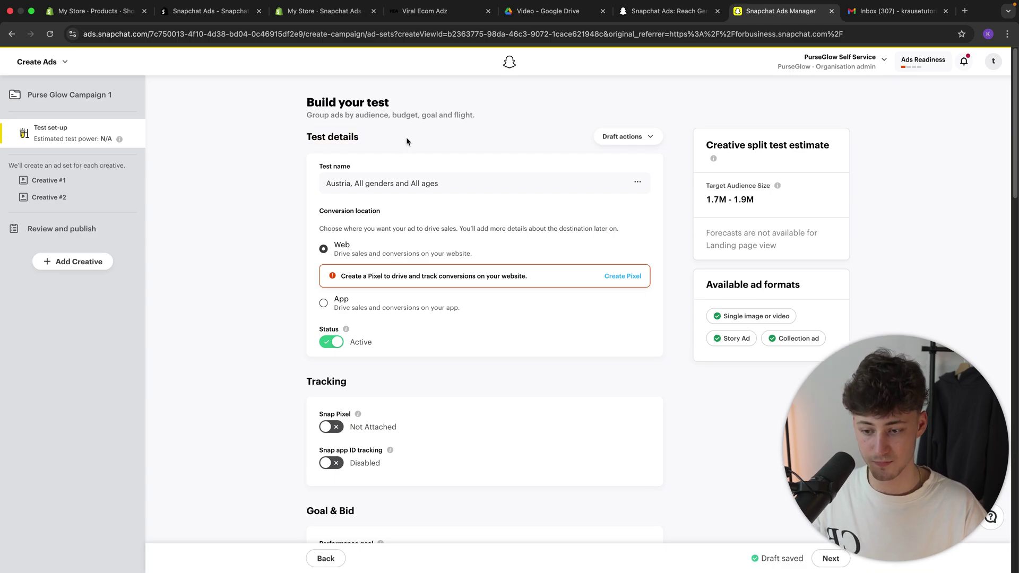
- Create a Snap Pixel from the warning so Shopify Pixel 1 is attached for tracking
triple_click(565, 279)
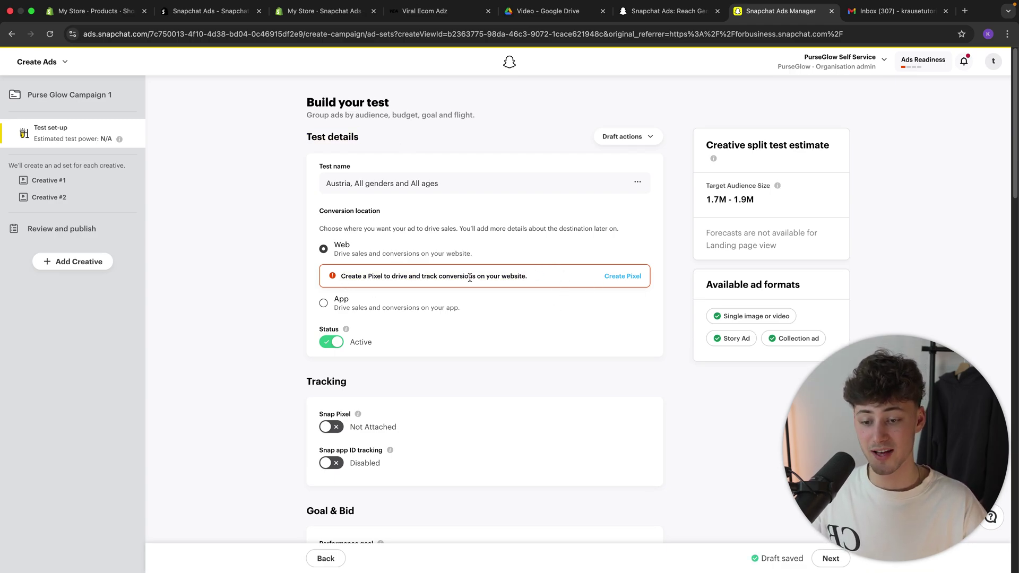
click(631, 276)
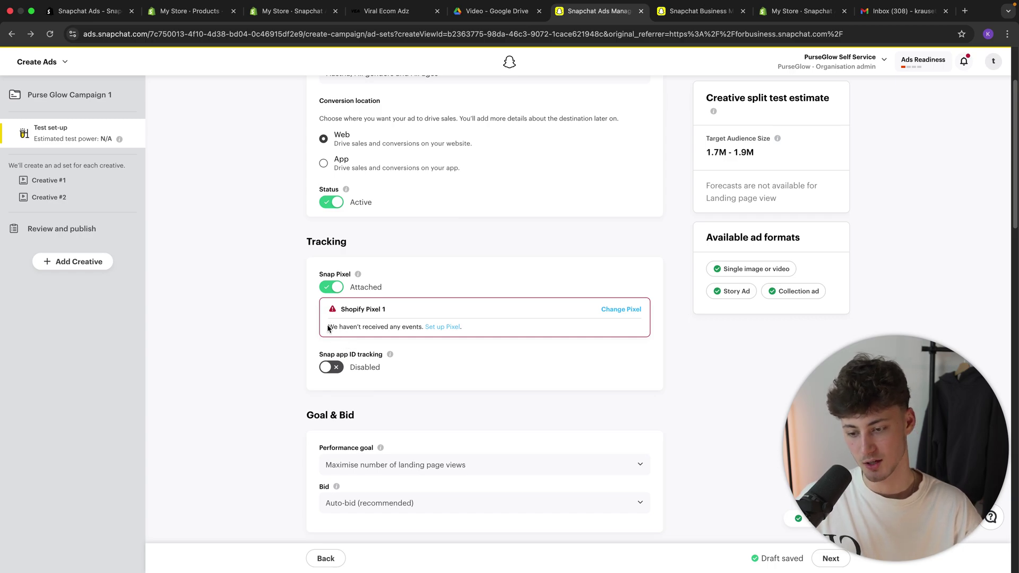
drag(371, 327, 423, 328)
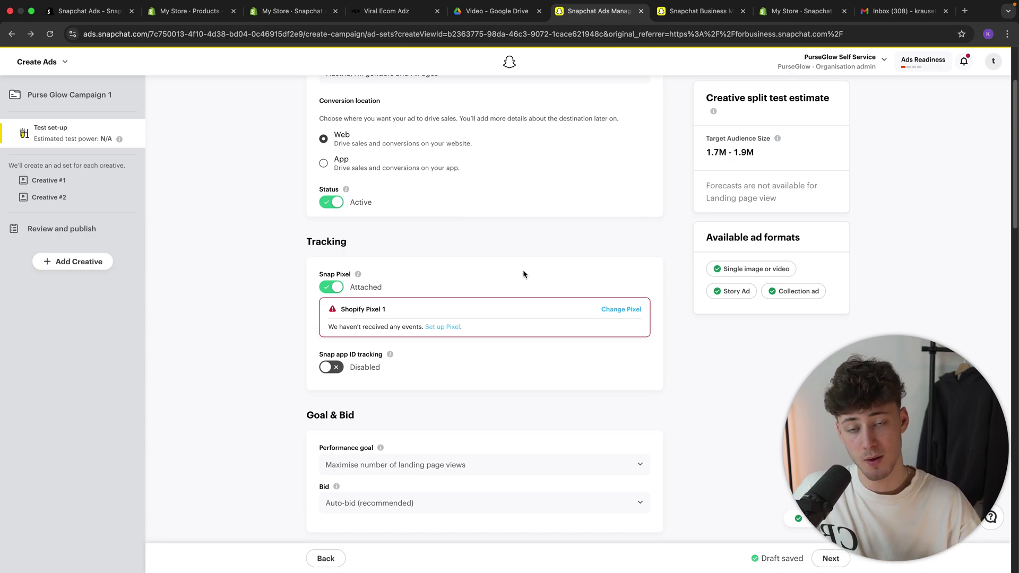
- Inspect Shopify Pixel 1's pixel ID and linked ad account on its Business Manager details page
click(700, 12)
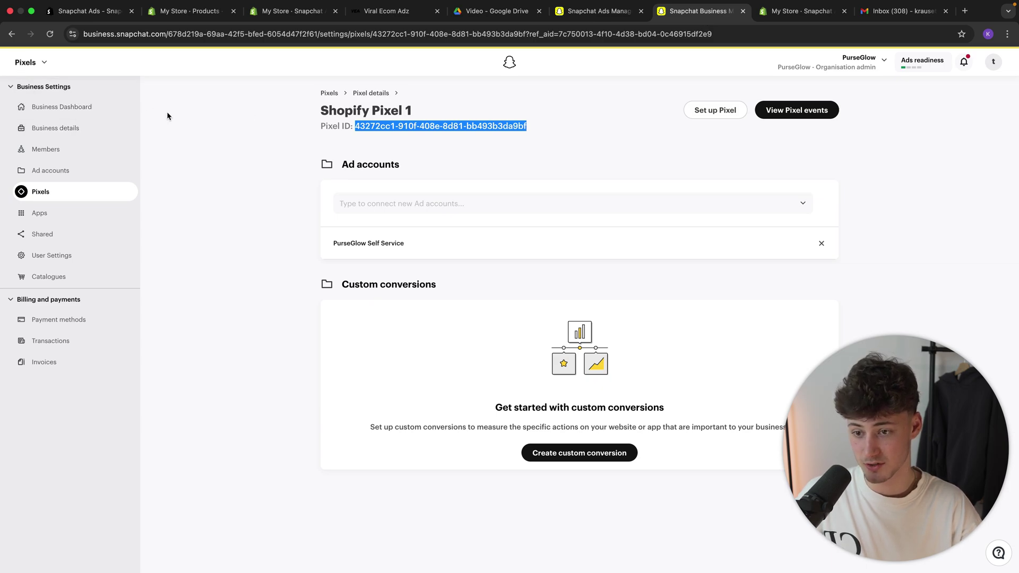
click(322, 121)
drag(322, 111, 419, 110)
click(419, 110)
drag(323, 125, 503, 148)
click(357, 127)
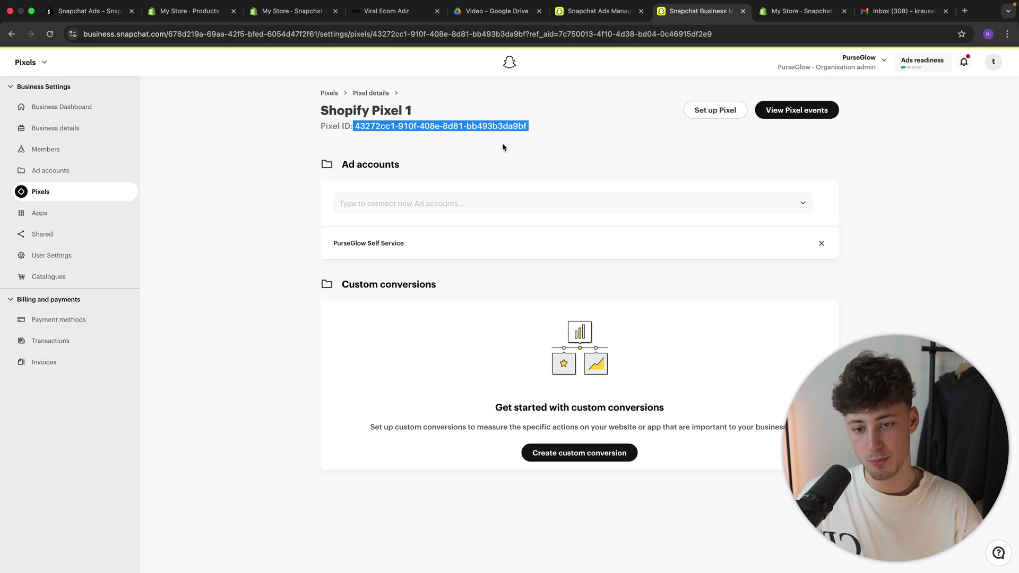
click(577, 141)
- Back in the ad set, keep Landing Page Views as the goal with Auto-bid (recommended)
click(627, 16)
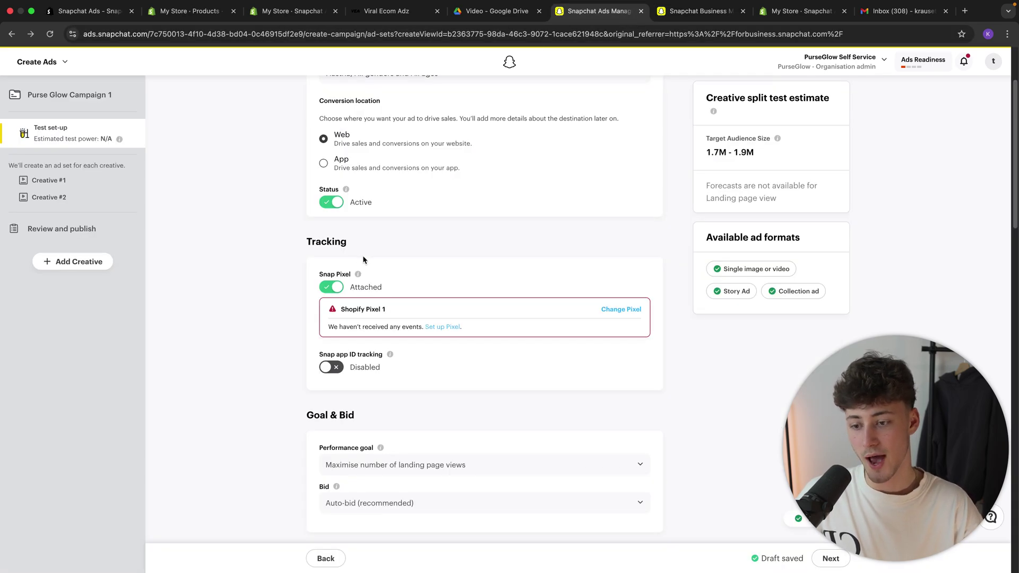
scroll(470, 274, down, 3)
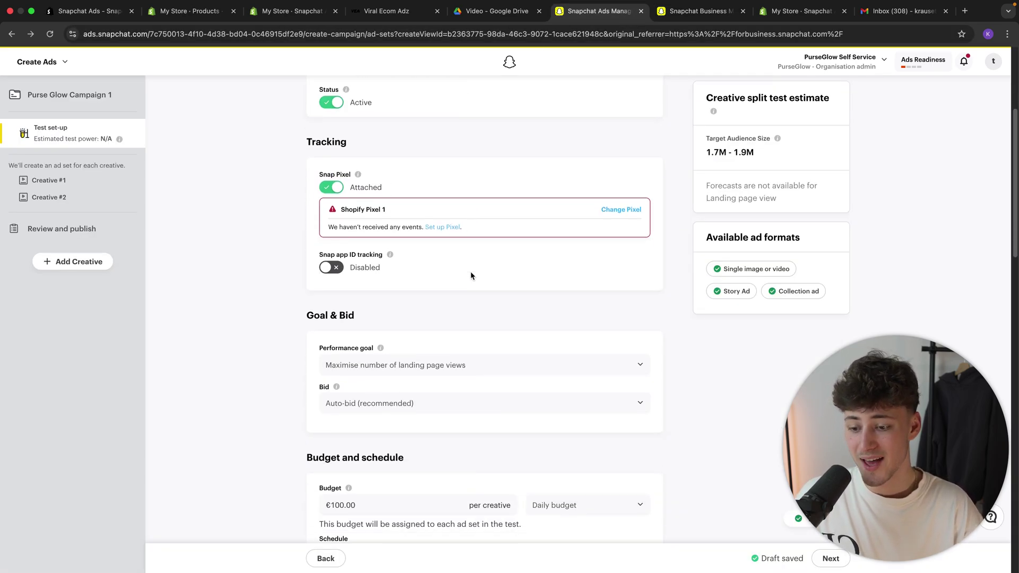
scroll(409, 295, down, 3)
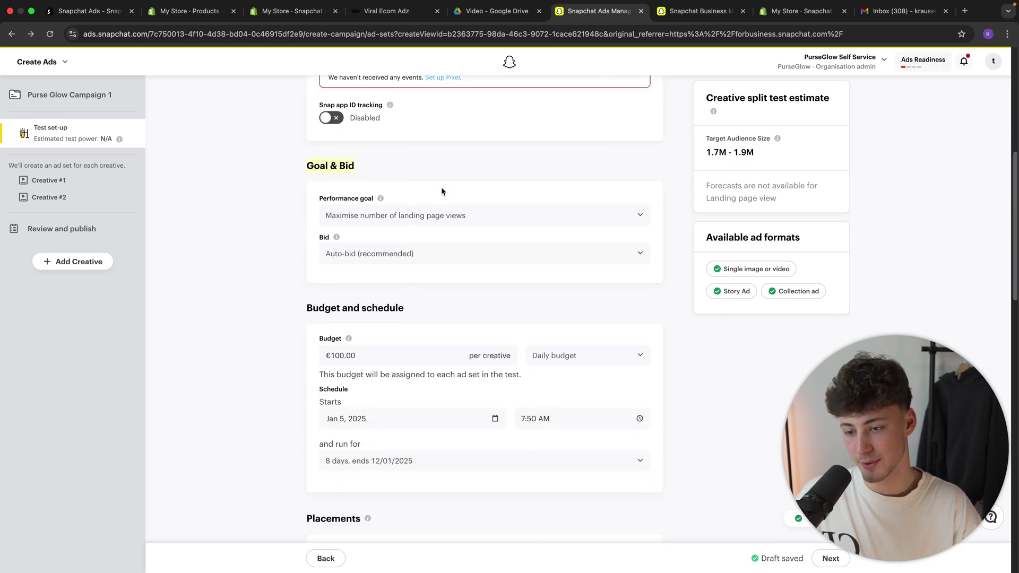
click(411, 212)
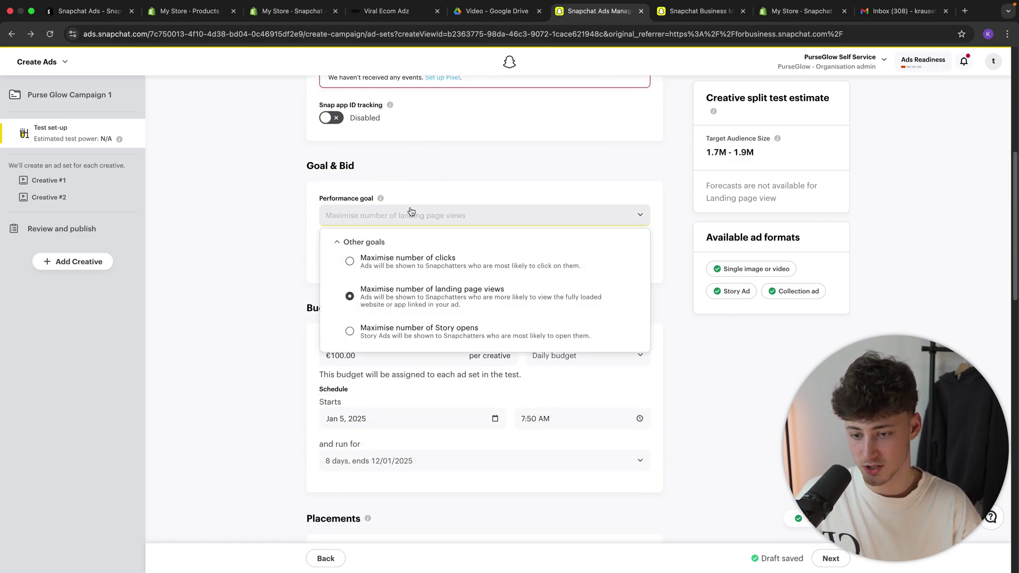
scroll(370, 353, down, 1)
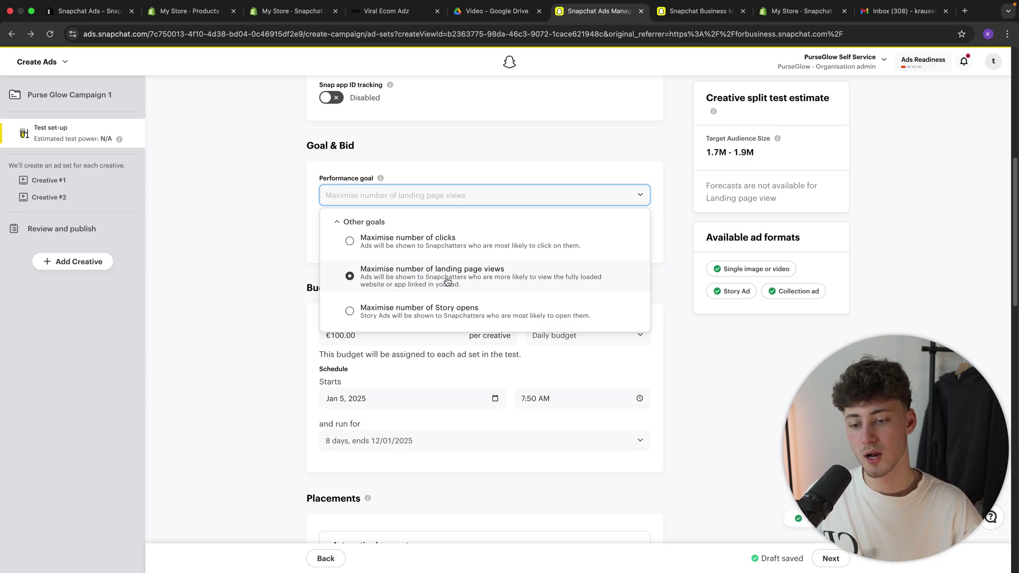
click(317, 279)
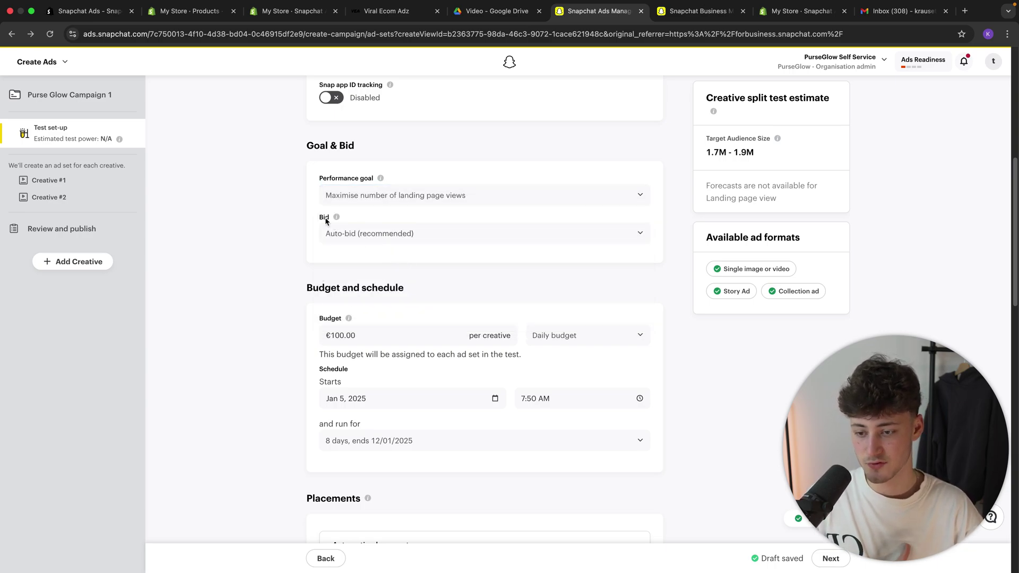
click(406, 234)
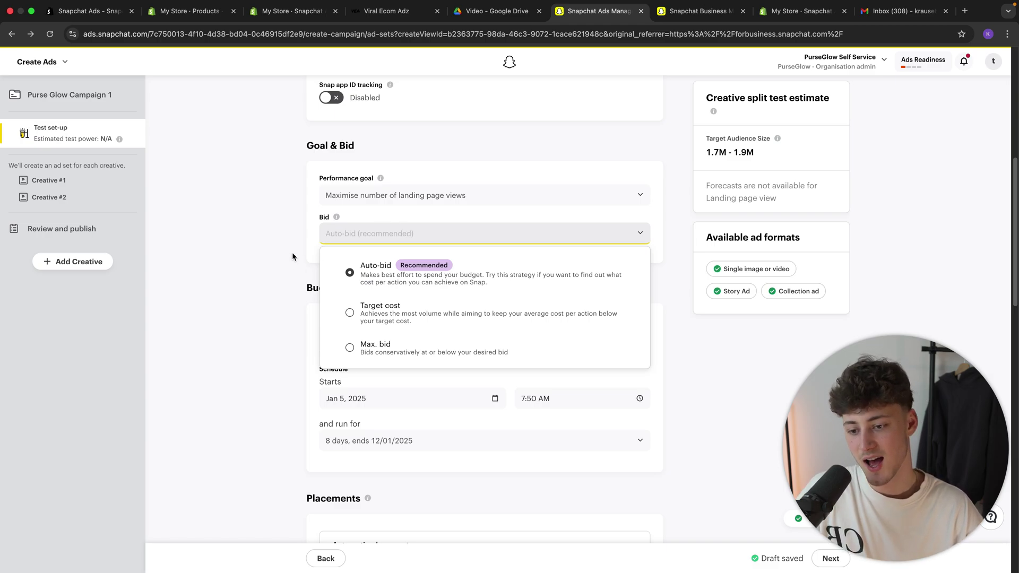
click(297, 265)
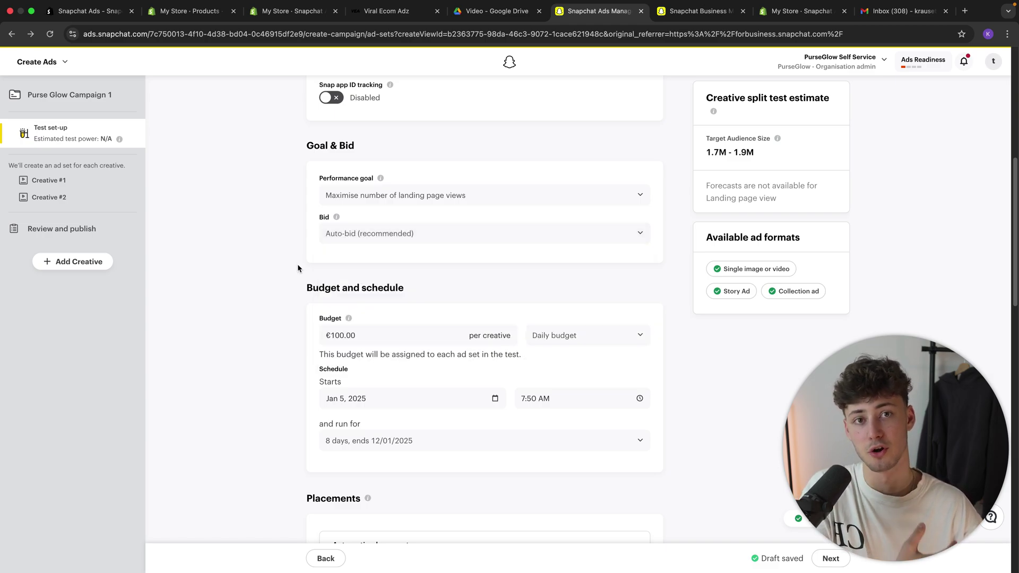
- Change the per-creative budget from 100 to €30.00, keeping it a Daily budget
scroll(494, 297, down, 1)
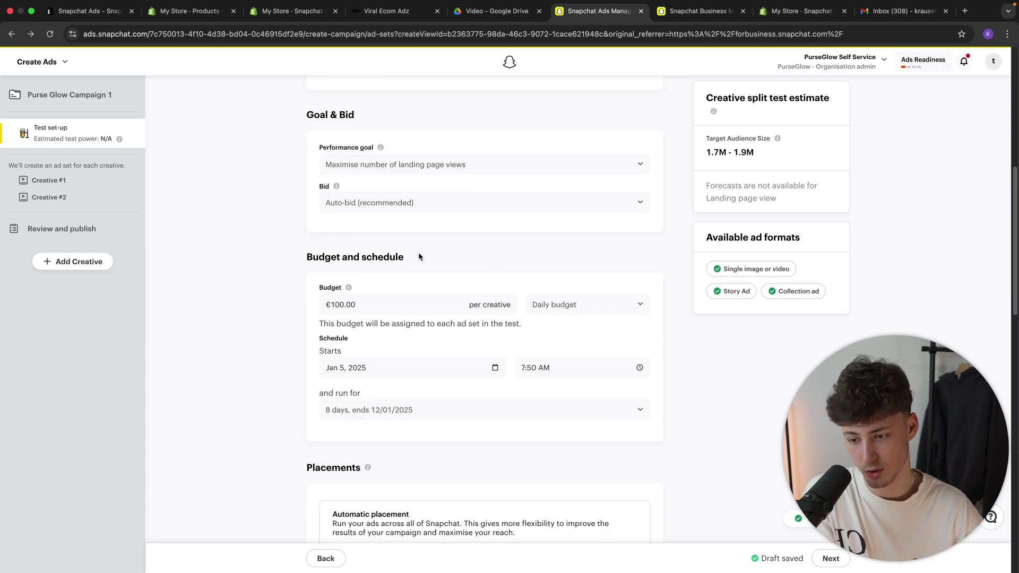
scroll(412, 325, down, 1)
click(387, 268)
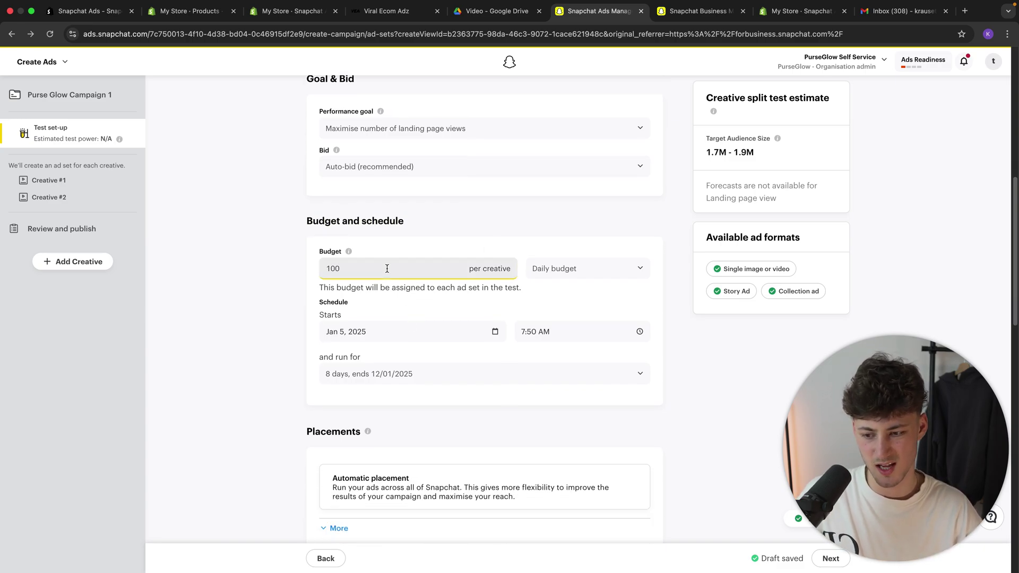
double_click(387, 269)
text(30)
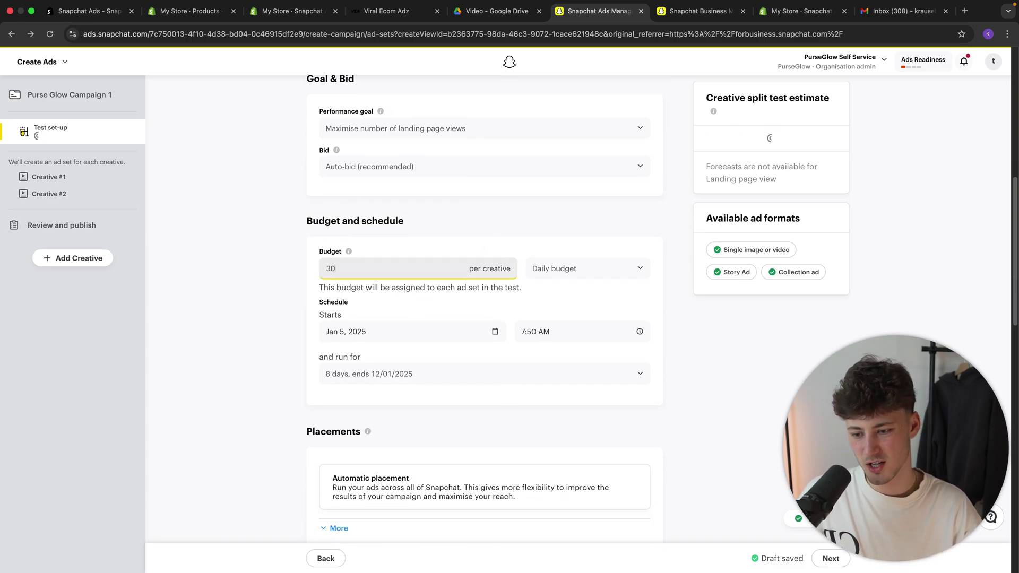
click(432, 236)
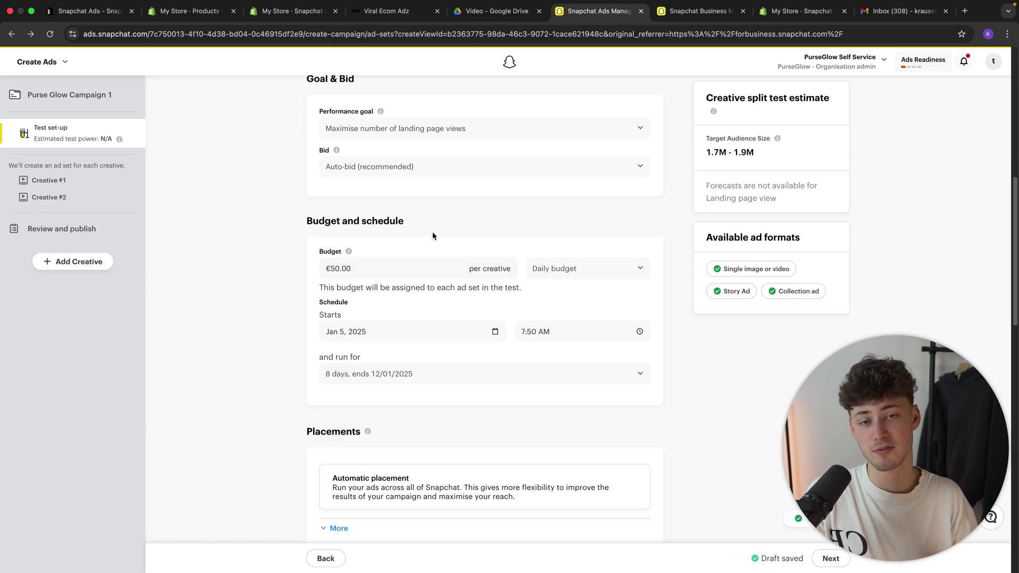
click(400, 272)
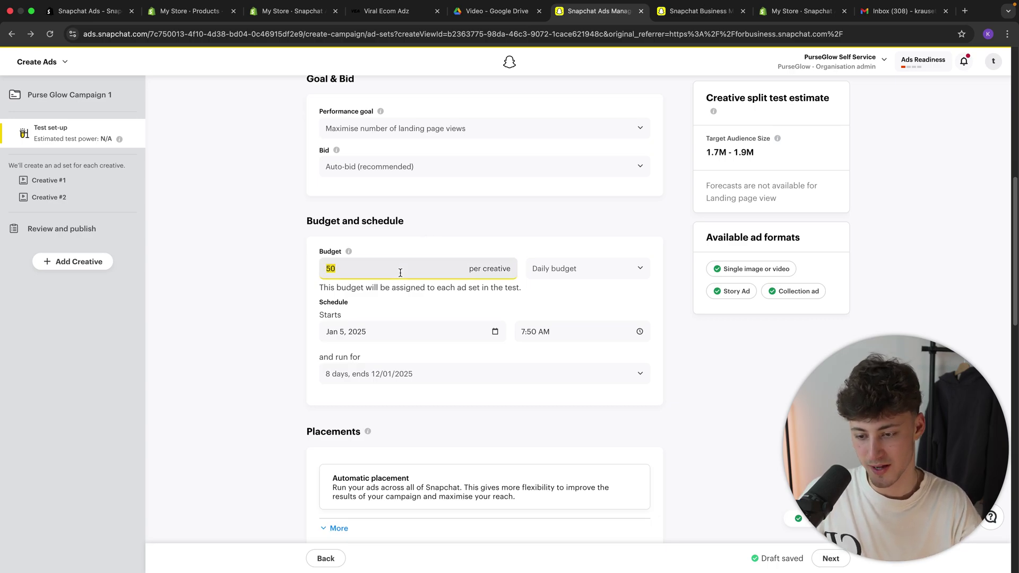
text(30)
click(508, 235)
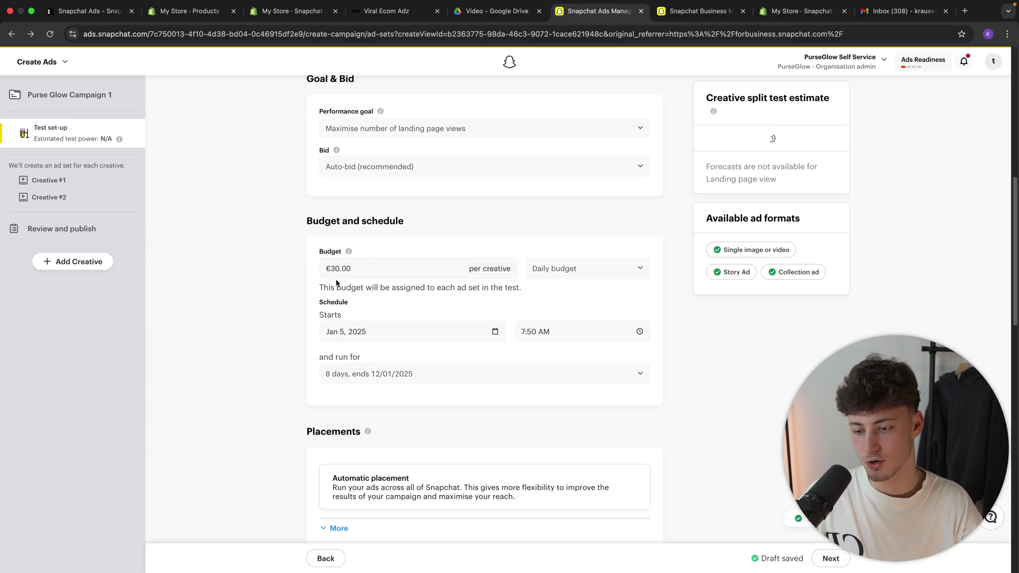
click(541, 268)
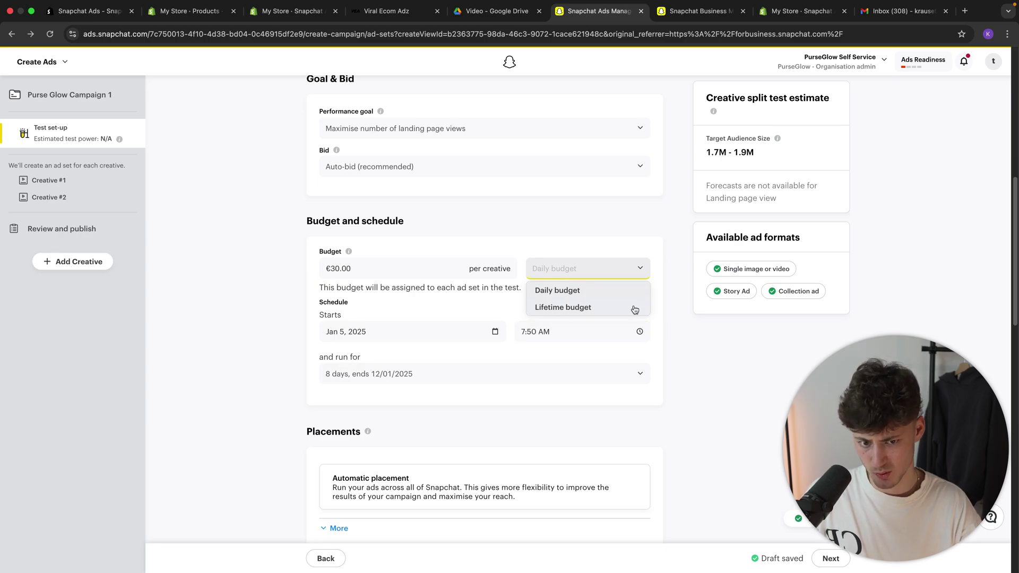
click(576, 290)
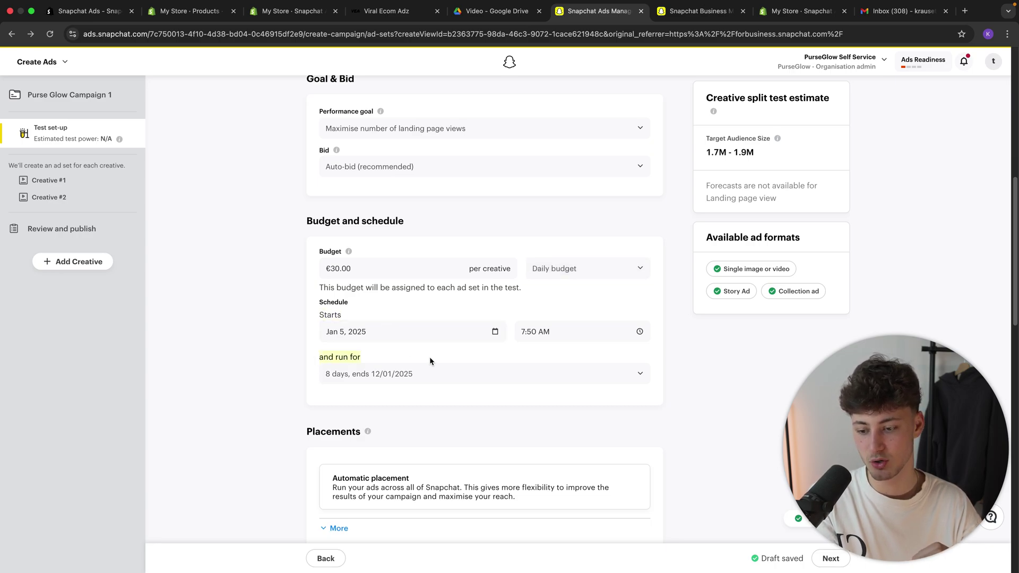
- Preview manual placement, then revert to Automatic placement with Full Inventory brand safety
scroll(420, 360, down, 5)
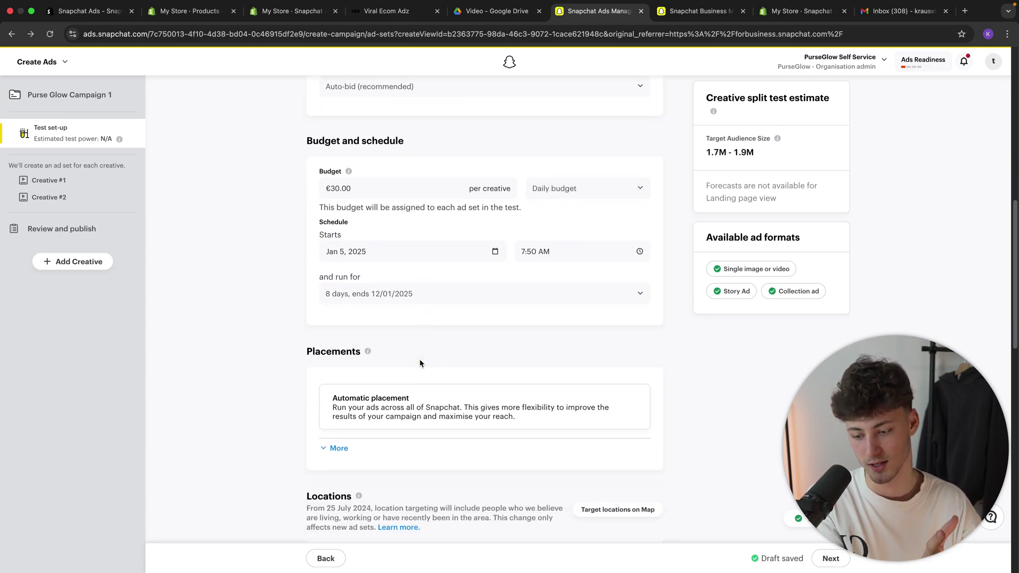
click(338, 397)
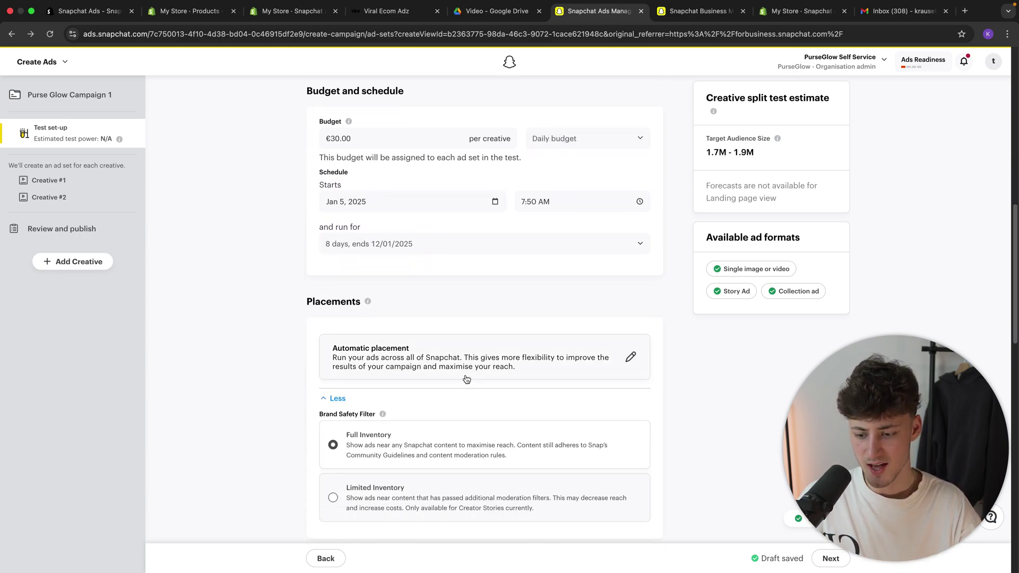
scroll(466, 380, down, 2)
click(366, 308)
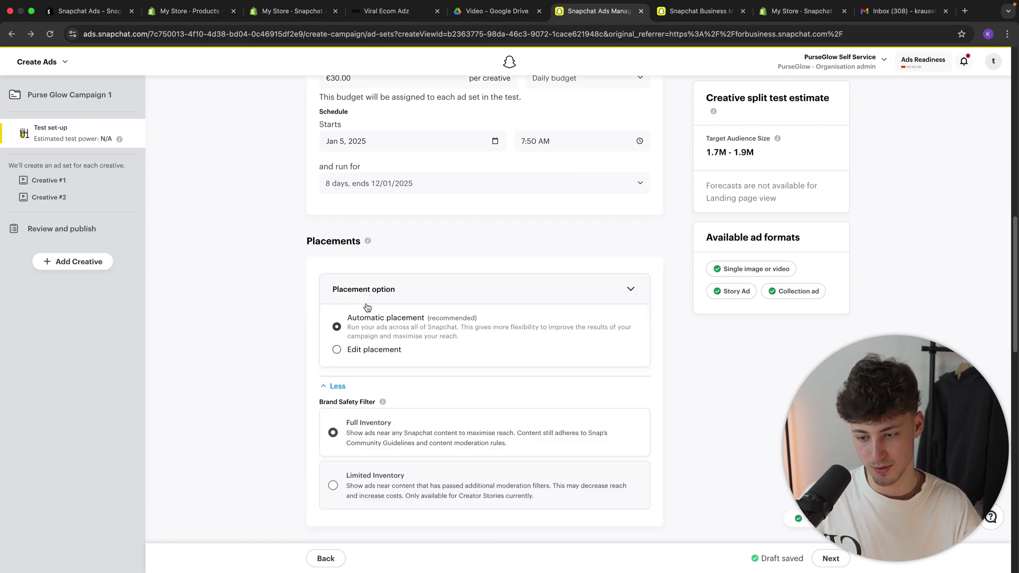
click(339, 351)
scroll(511, 346, down, 3)
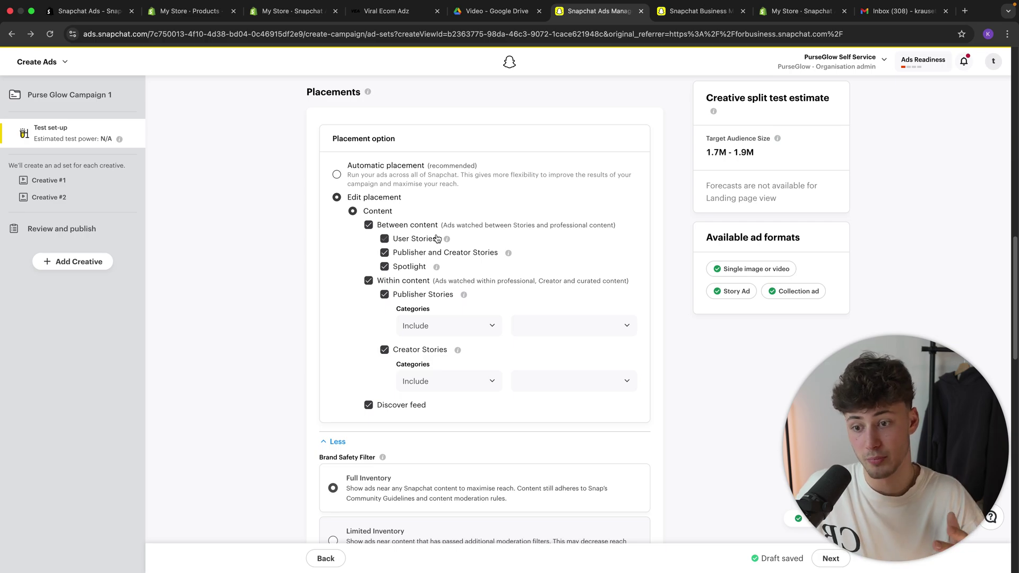
click(336, 174)
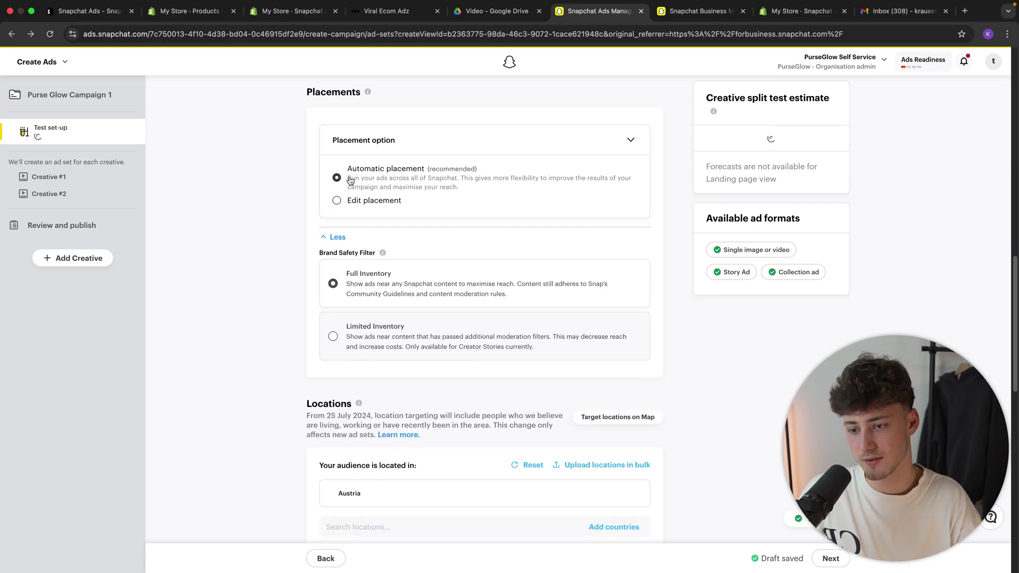
scroll(438, 271, down, 1)
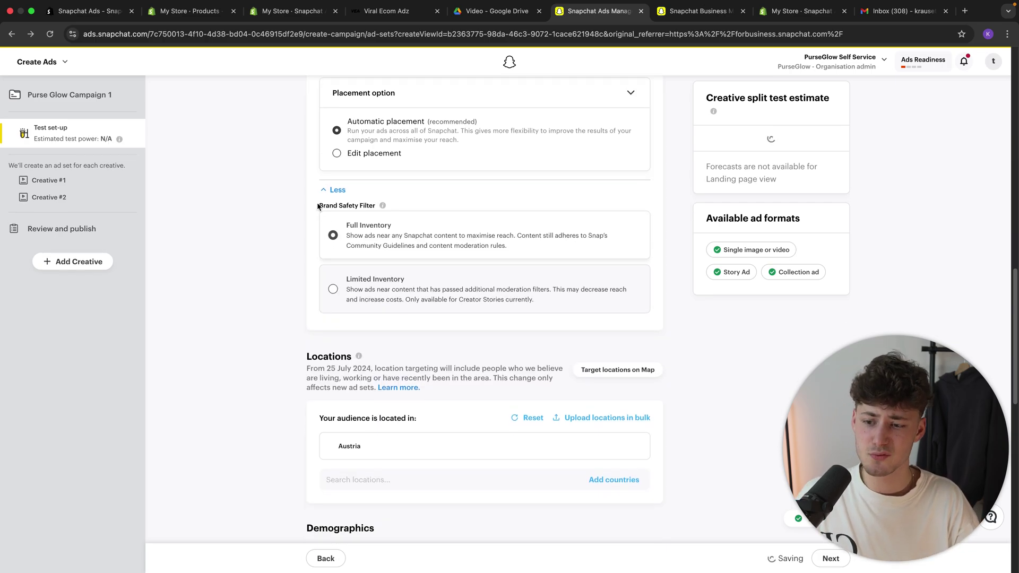
drag(318, 207, 381, 207)
mouse_move(382, 206)
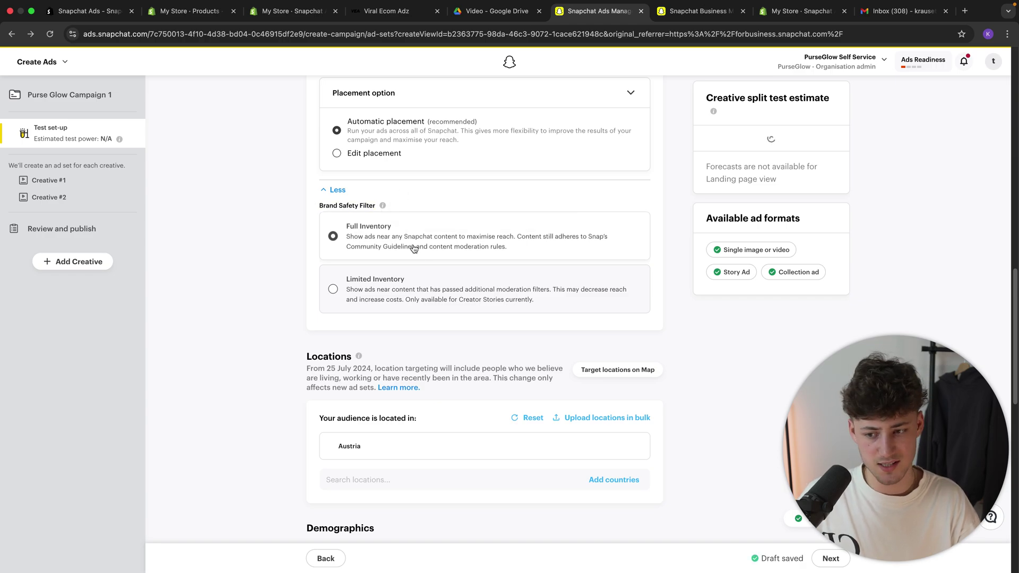
click(437, 245)
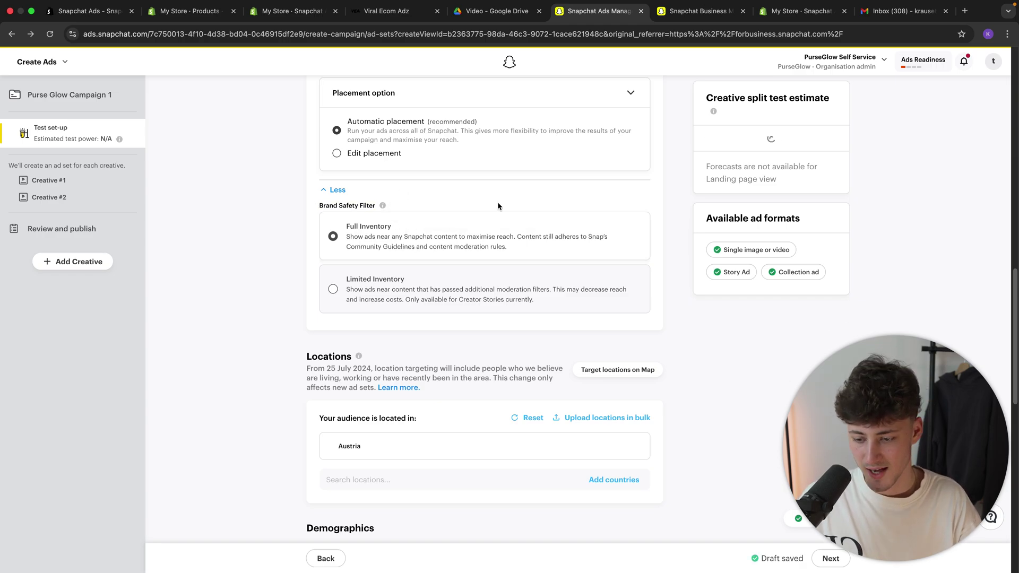
- Search 'united' and add United Kingdom to target locations; type Texas but don't add it
scroll(437, 245, down, 3)
drag(305, 218, 407, 215)
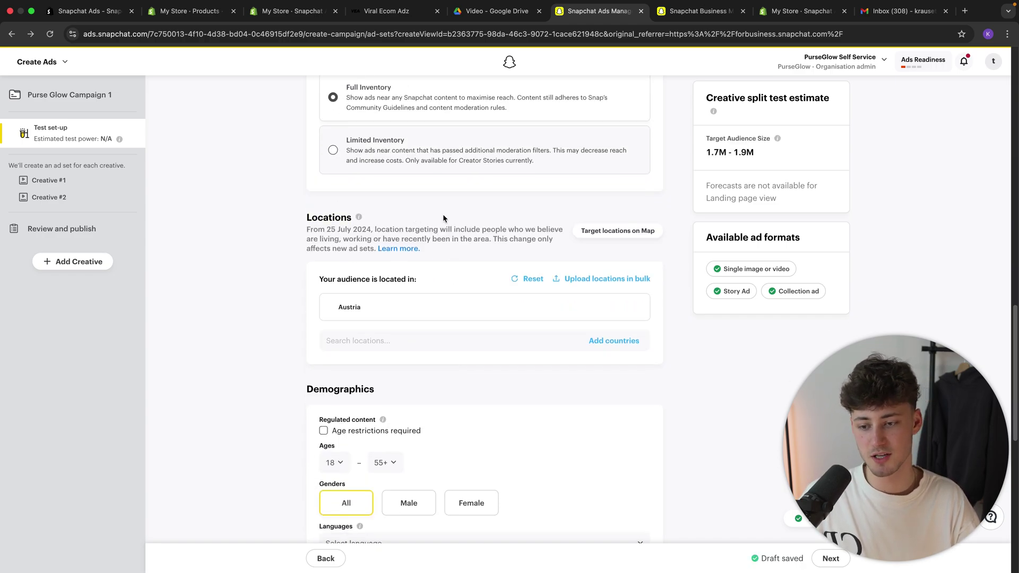
click(435, 343)
text(united)
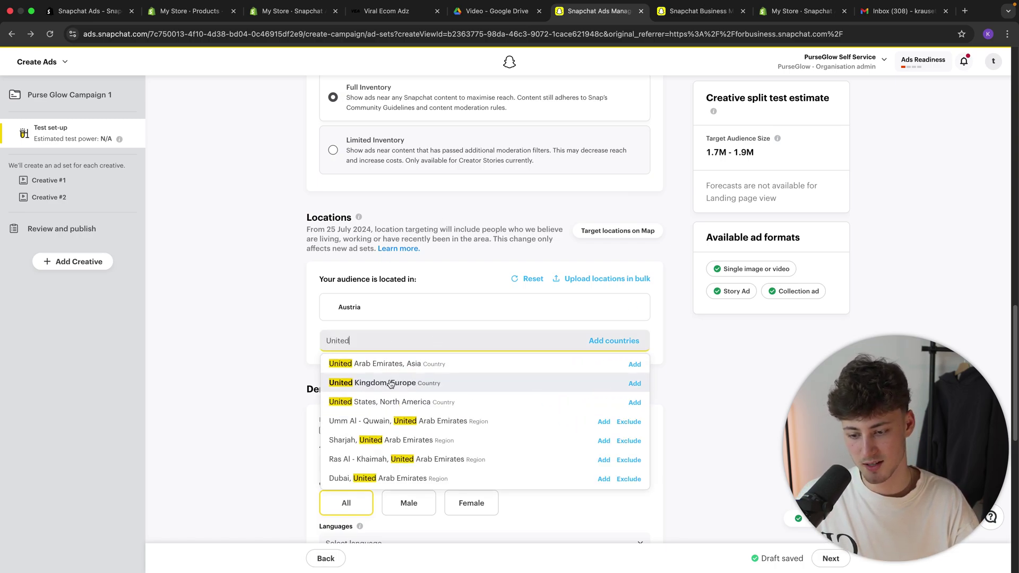
click(390, 383)
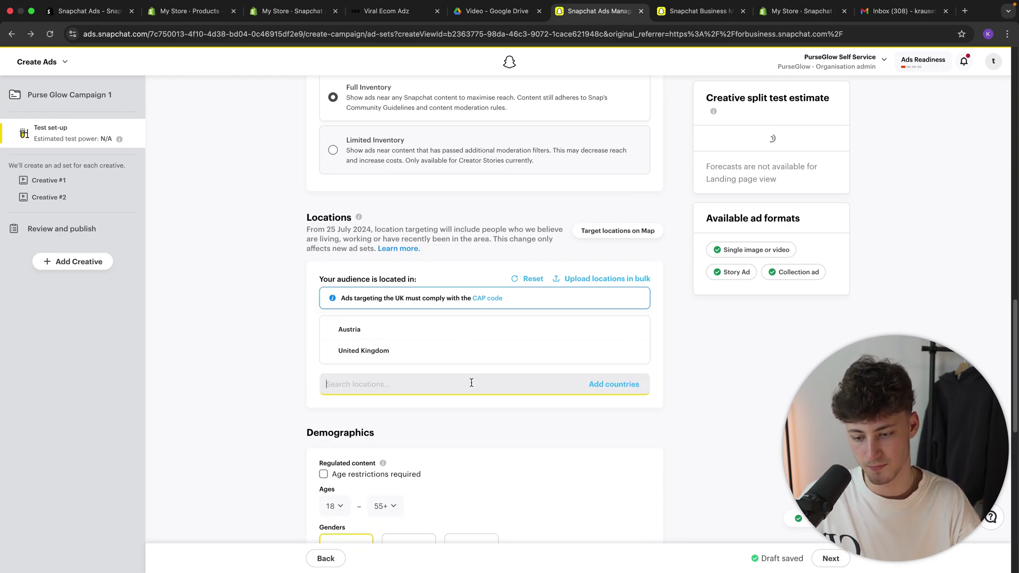
text(Texas)
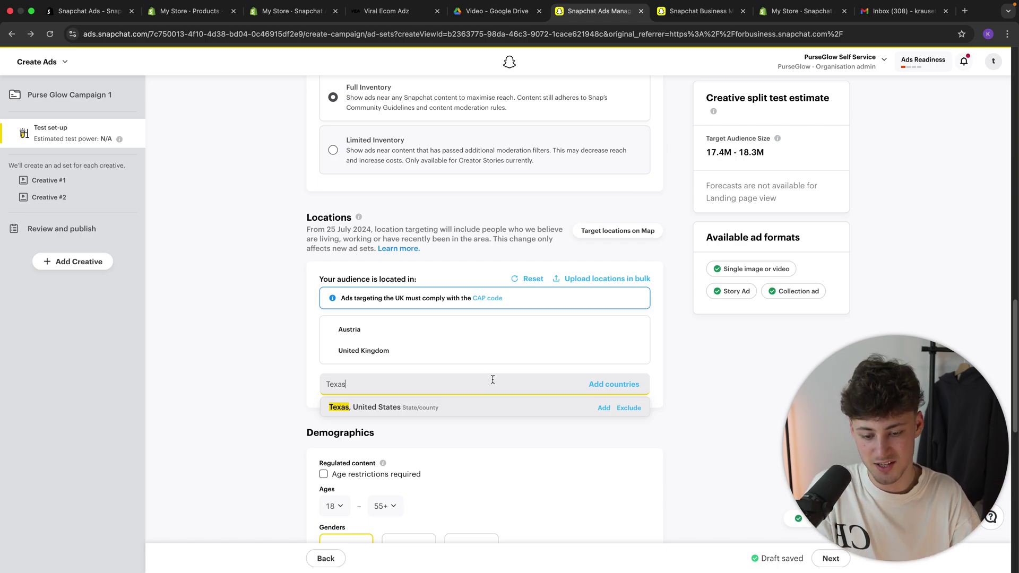
click(318, 419)
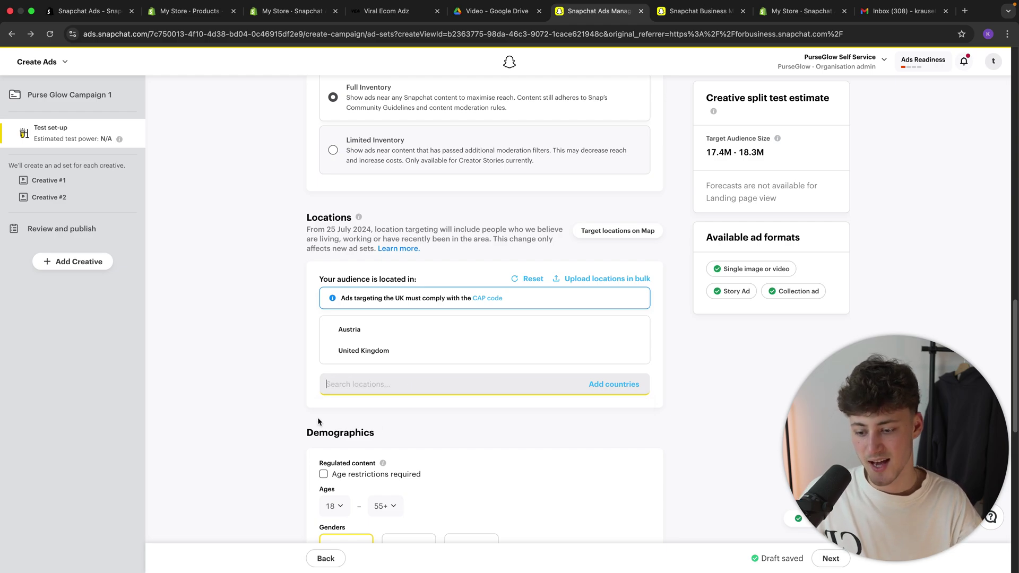
- Set the Demographics gender target to Female only
scroll(318, 420, down, 4)
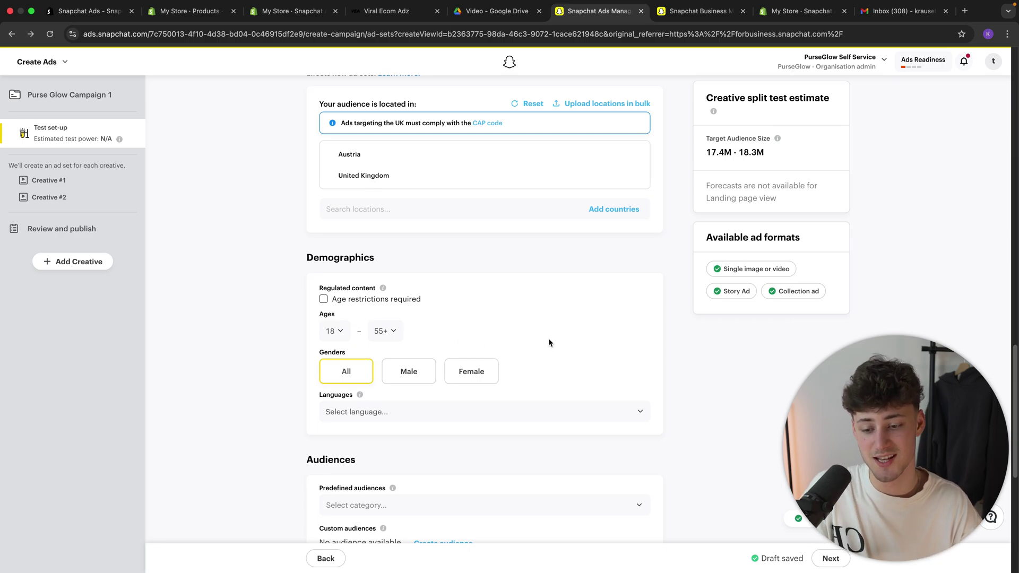
scroll(536, 345, down, 1)
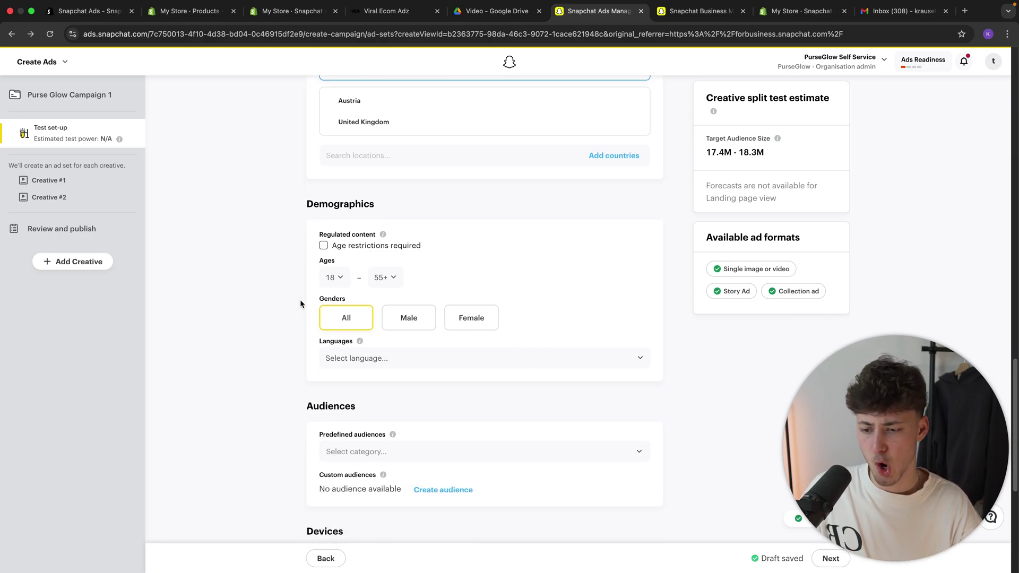
drag(301, 300, 342, 300)
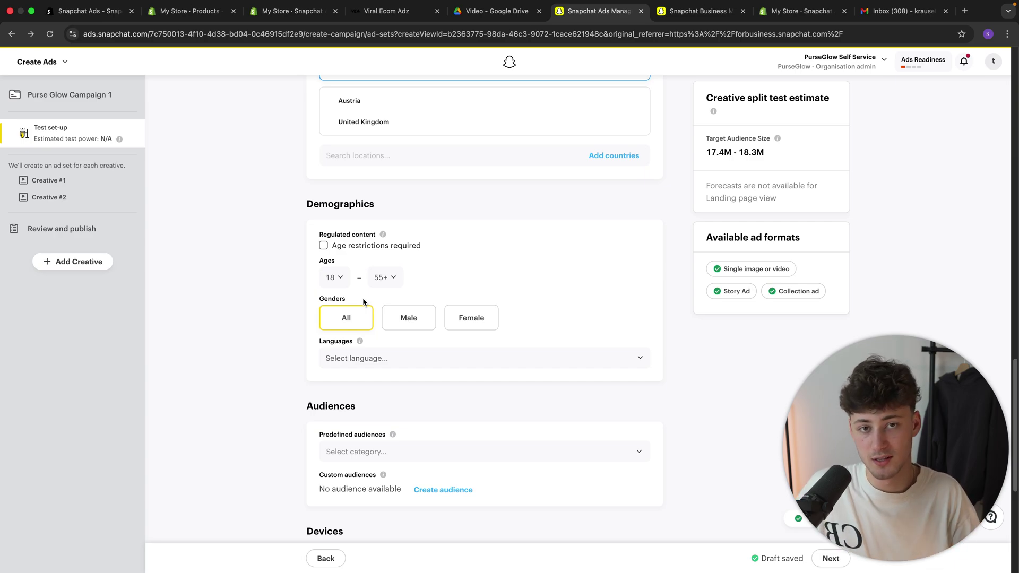
click(472, 317)
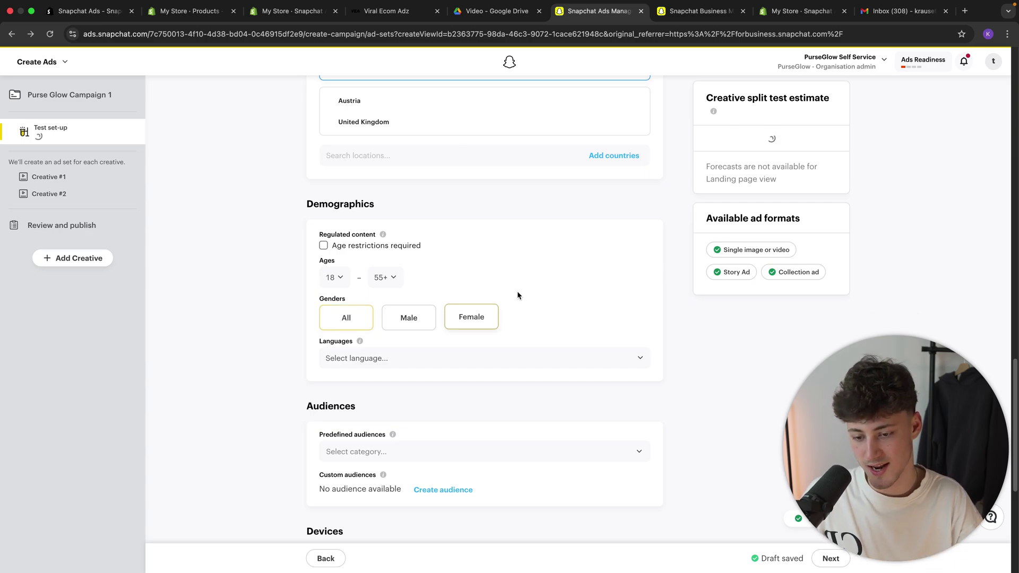
click(414, 316)
click(481, 319)
- Search 'Engl' and add English as the audience language
click(474, 354)
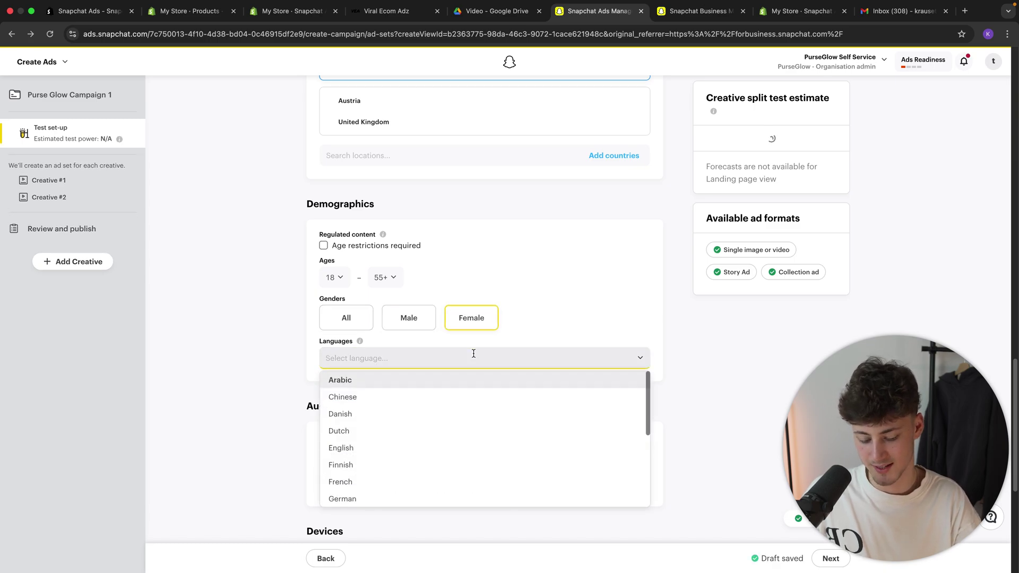
text(Englis)
click(428, 387)
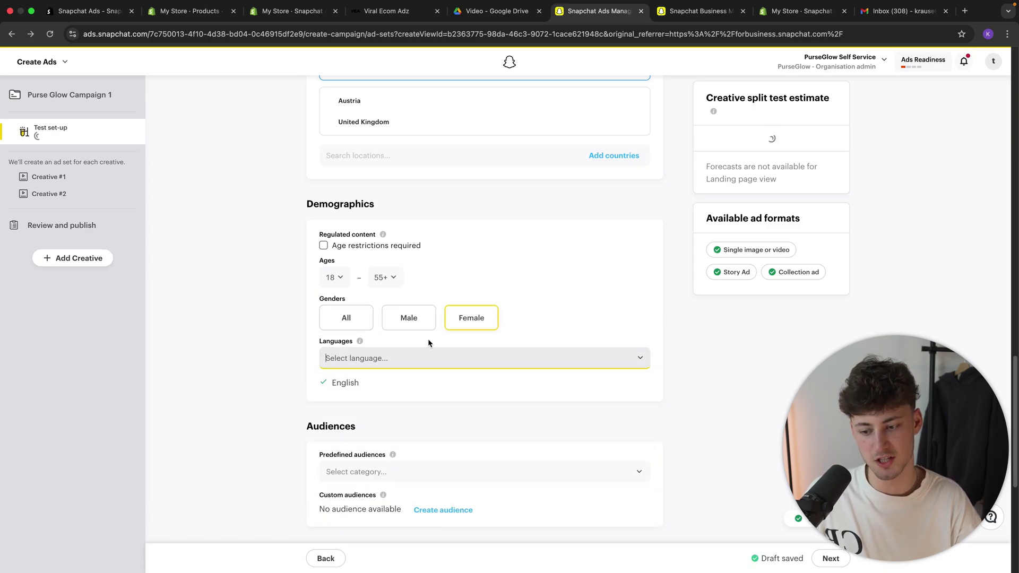
scroll(446, 313, up, 3)
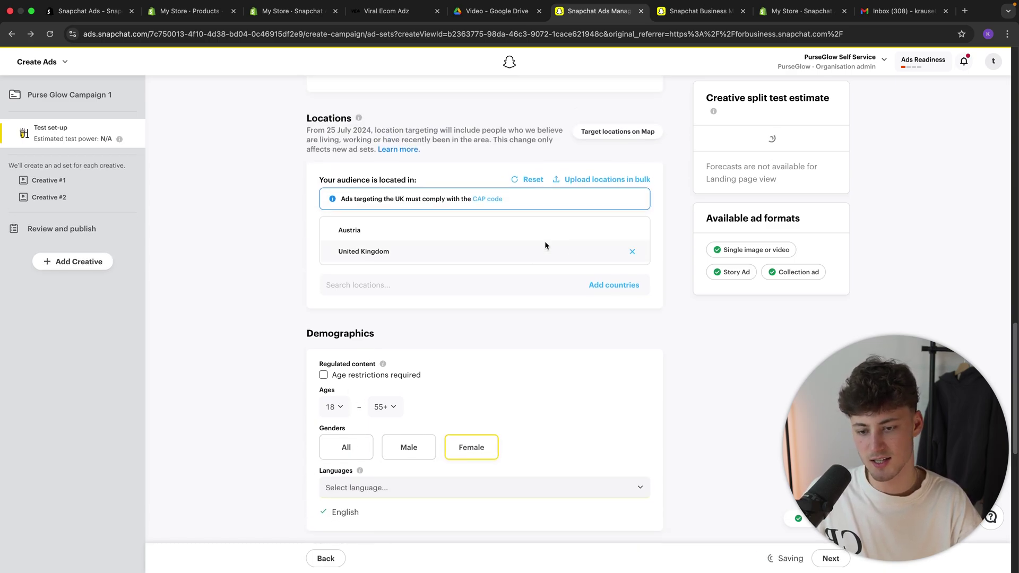
- Remove Austria from locations and uncheck Web so only iOS and Android are targeted
click(637, 230)
scroll(567, 343, down, 5)
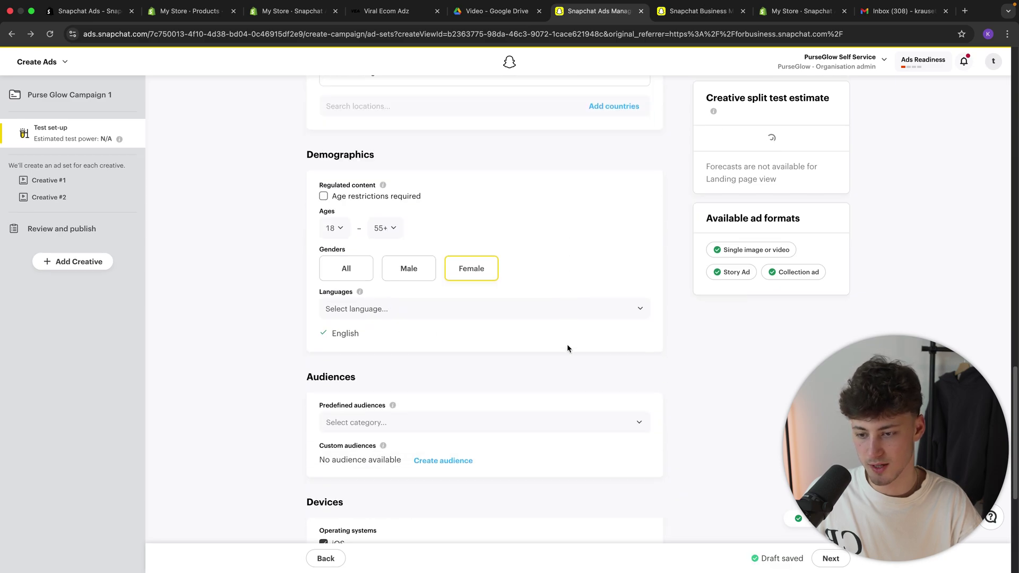
scroll(502, 336, down, 2)
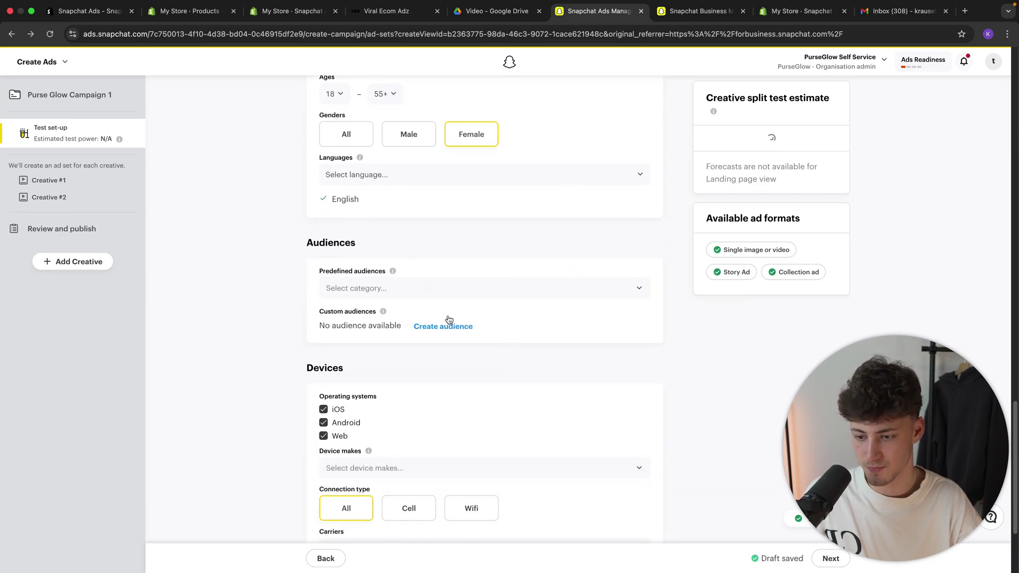
scroll(419, 288, down, 3)
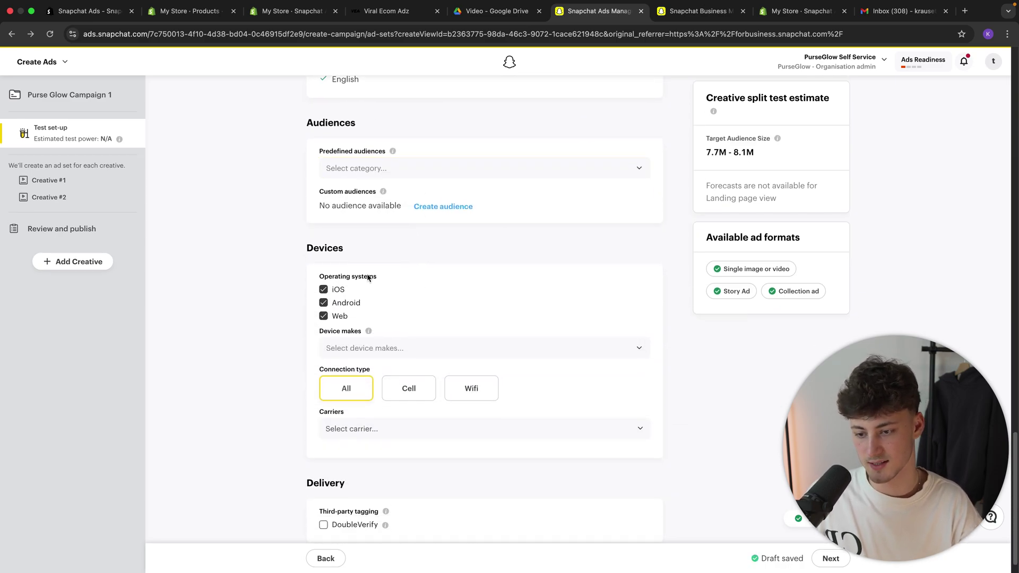
scroll(381, 254, down, 1)
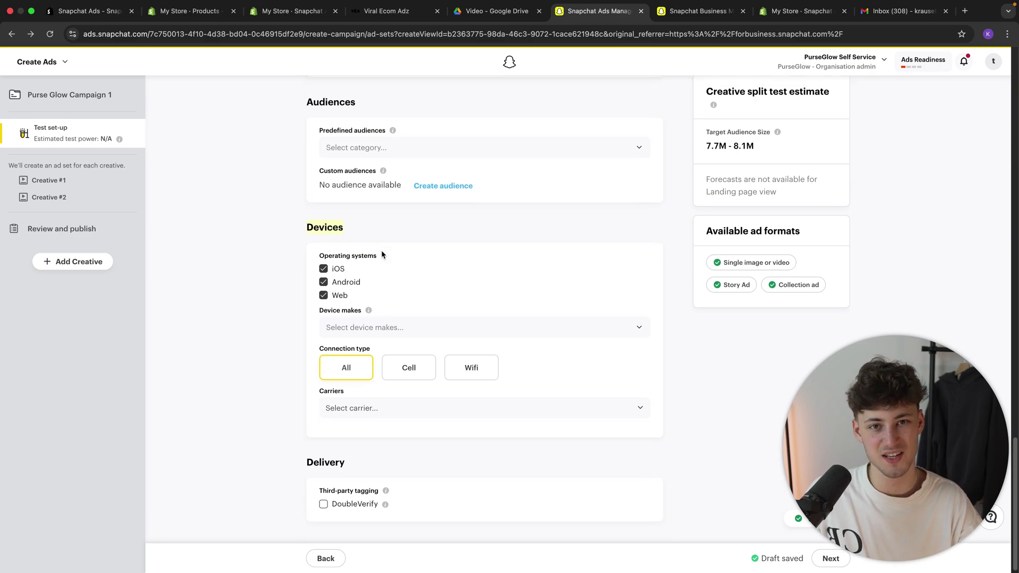
click(324, 296)
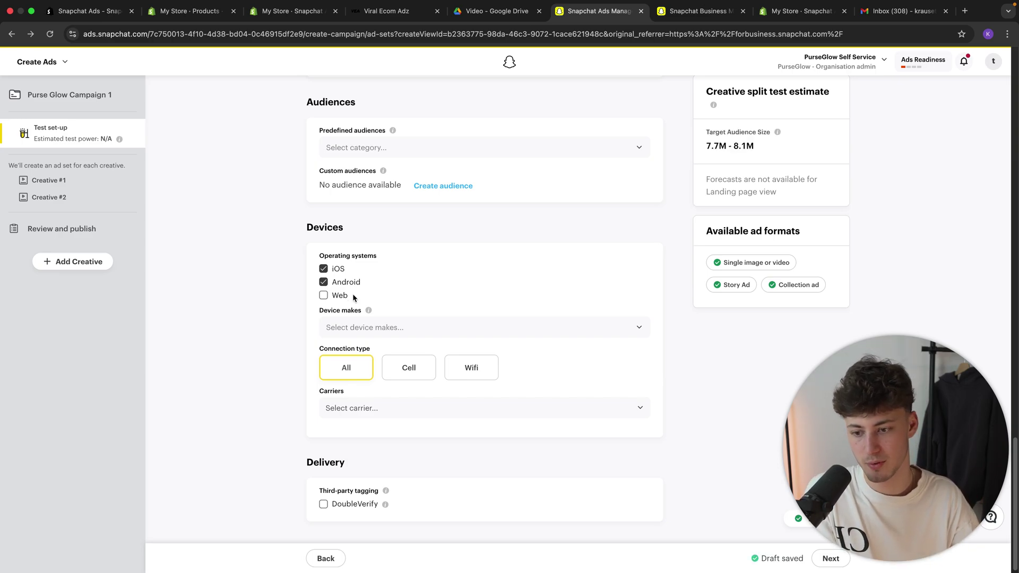
- Toggle DoubleVerify third-party tagging on and back off, leaving it disabled
scroll(354, 372, down, 1)
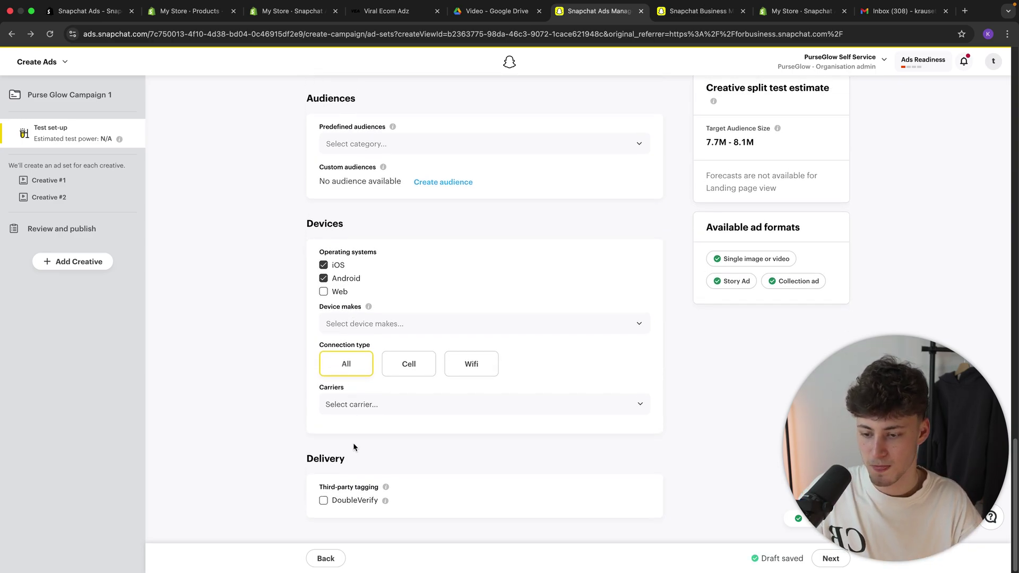
click(323, 501)
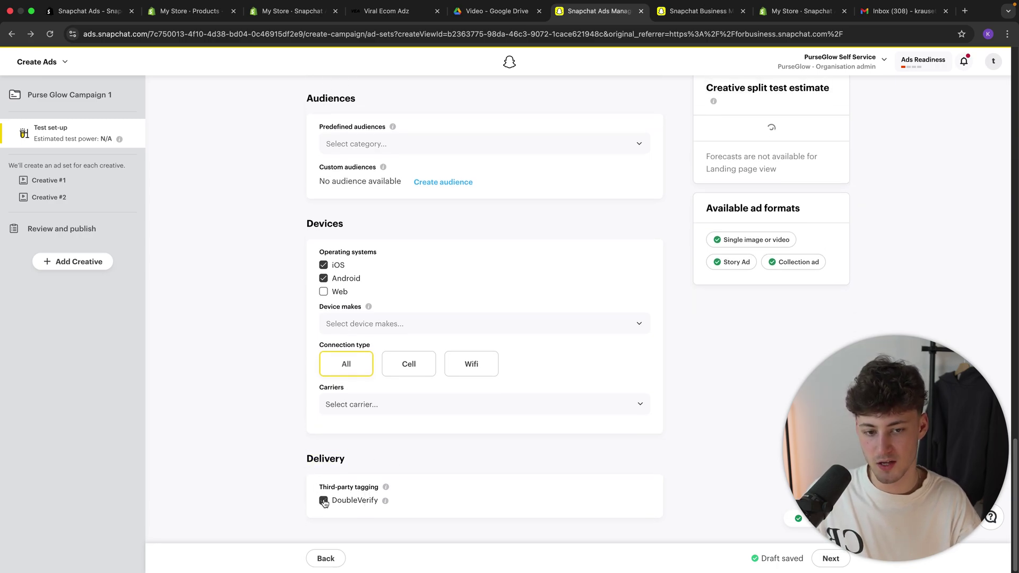
click(323, 500)
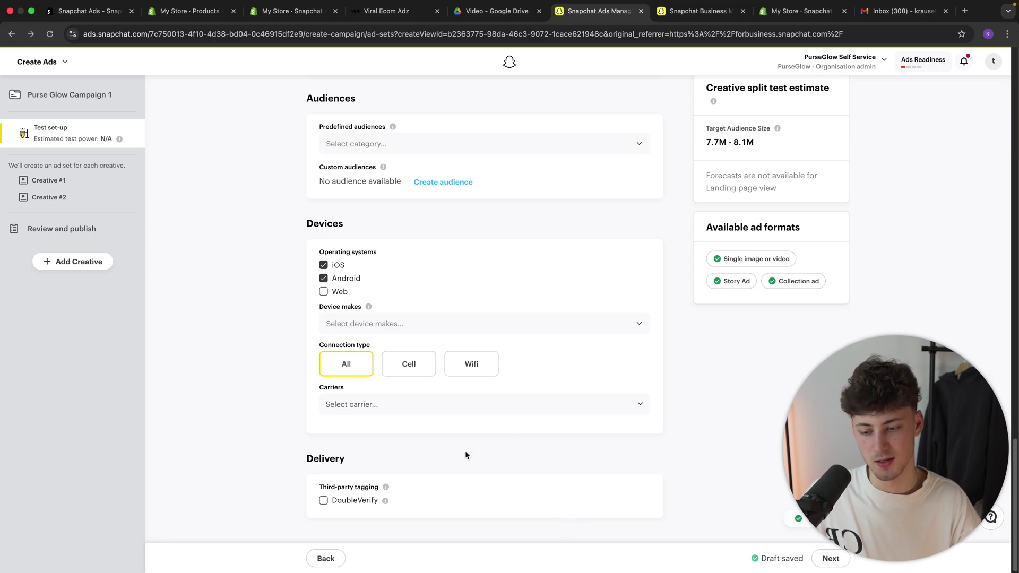
- Advance from the ad set settings to Creative #1's empty Ad details form
click(831, 559)
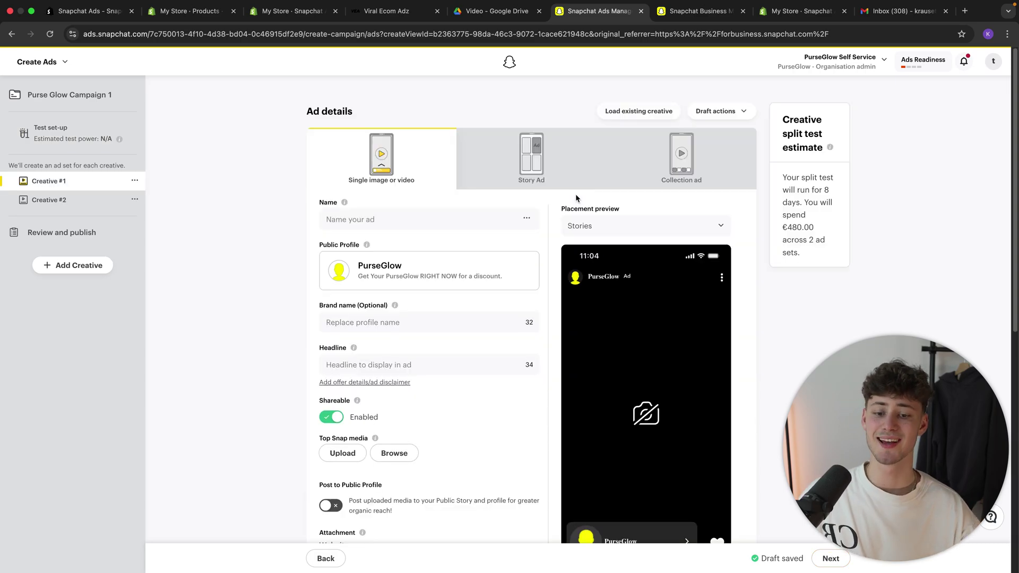
scroll(605, 233, down, 3)
scroll(609, 241, up, 3)
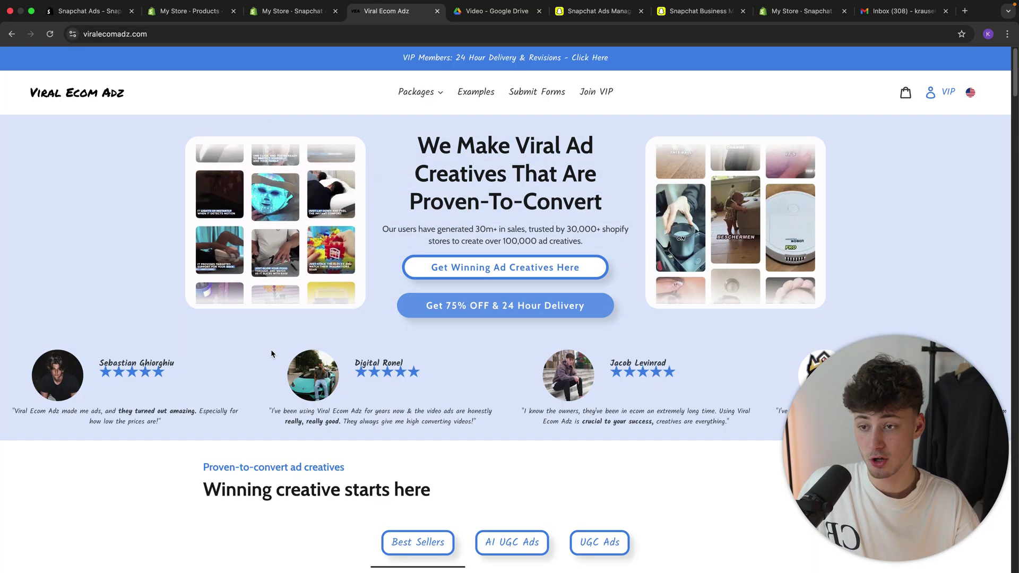
- Highlight the testimonial, the 30m sales figure and the 100,000 ad creatives claim
triple_click(174, 364)
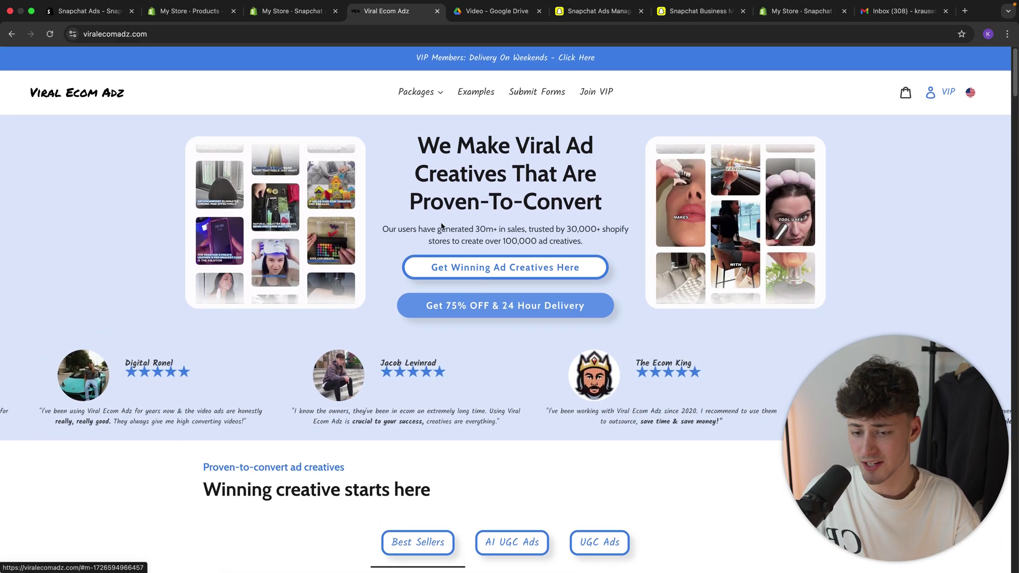
double_click(480, 229)
click(560, 250)
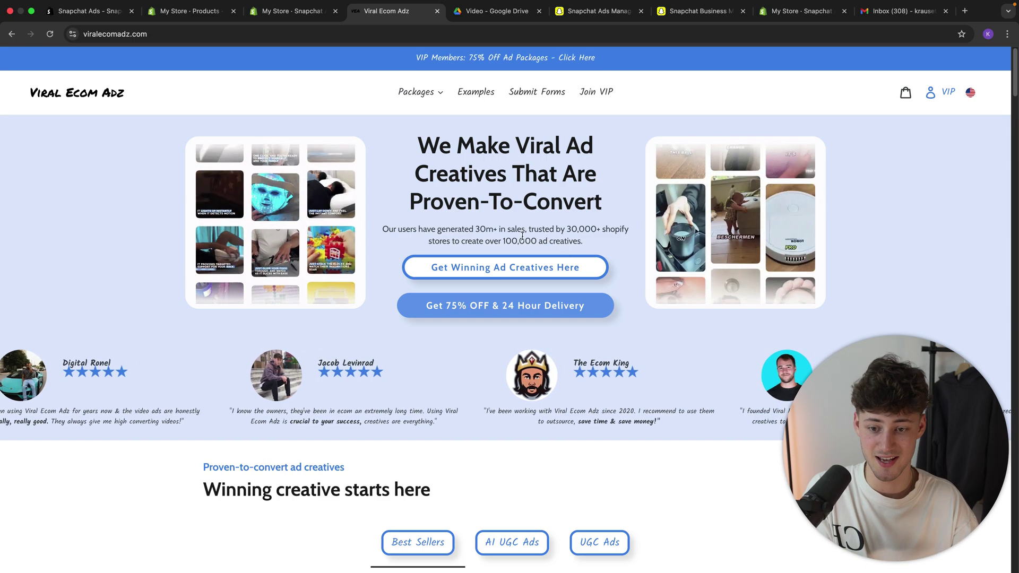
drag(502, 241, 583, 242)
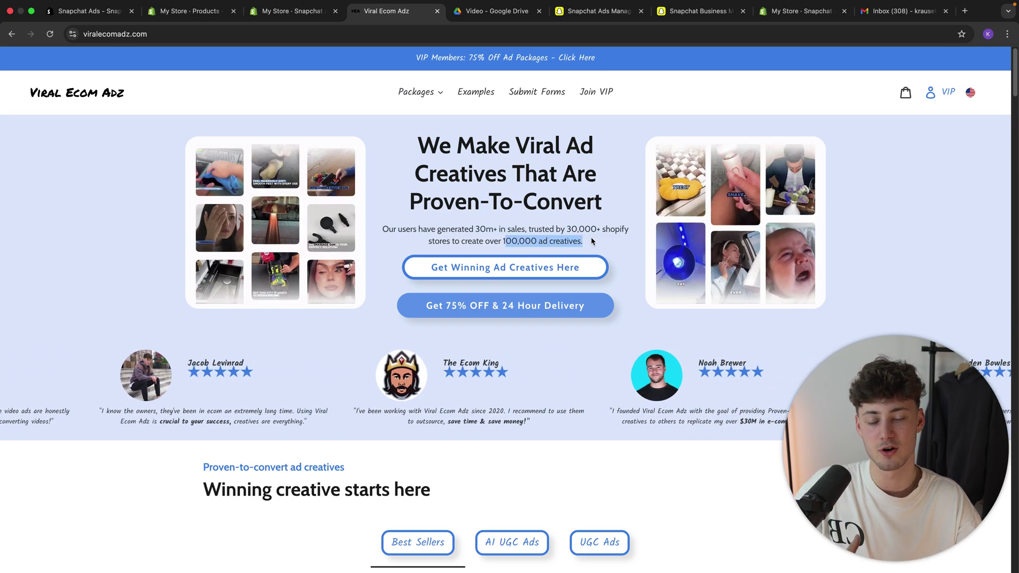
click(592, 241)
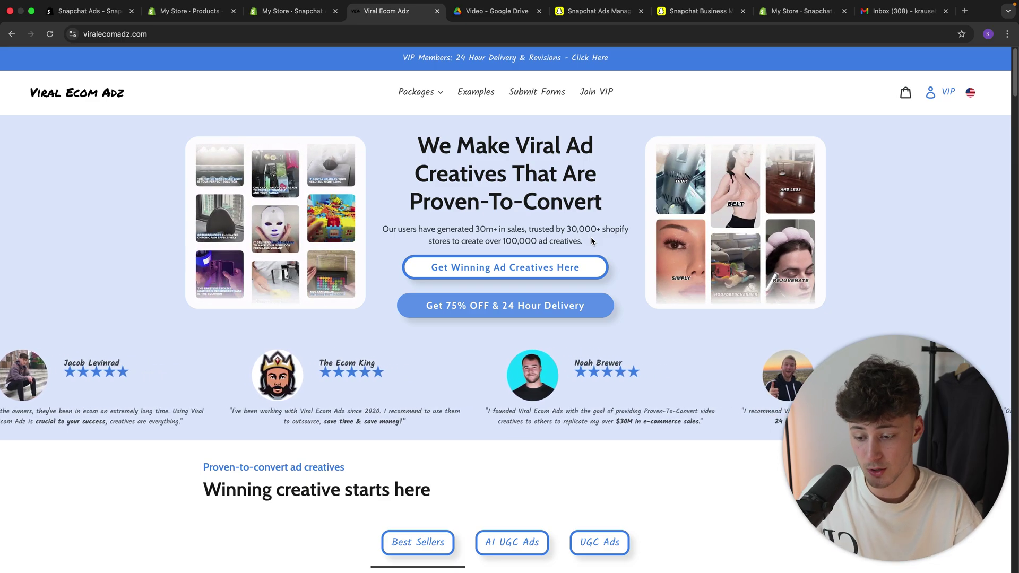
- Highlight the VIP Membership benefits, including 30% Off UGC Ad Packages and 24 Hour Delivery & Revisions
scroll(592, 242, down, 8)
scroll(591, 237, down, 6)
scroll(590, 237, up, 15)
scroll(591, 244, down, 20)
scroll(591, 244, up, 5)
scroll(590, 245, down, 1)
drag(201, 154, 480, 183)
click(483, 184)
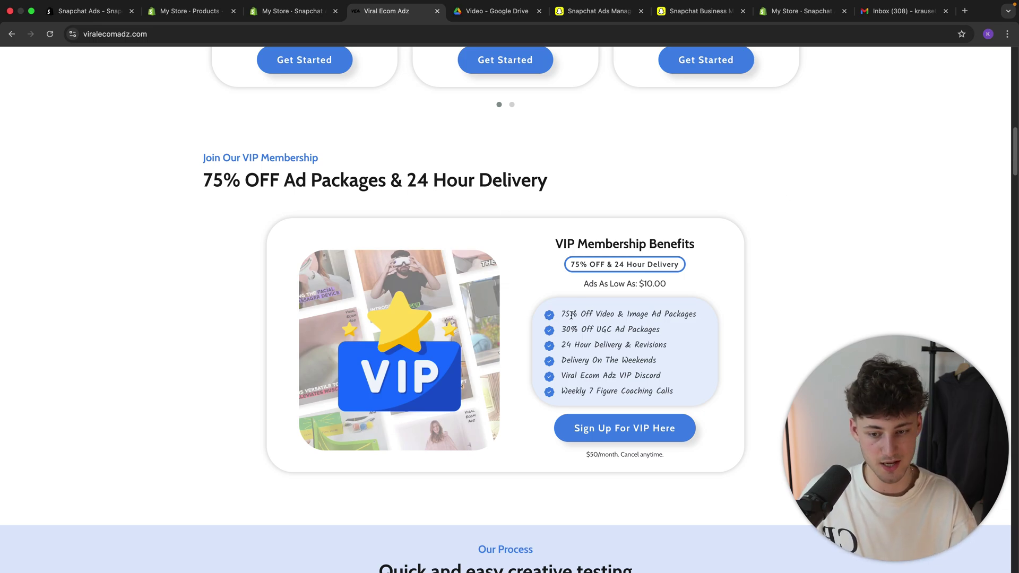
drag(560, 314, 708, 314)
click(705, 308)
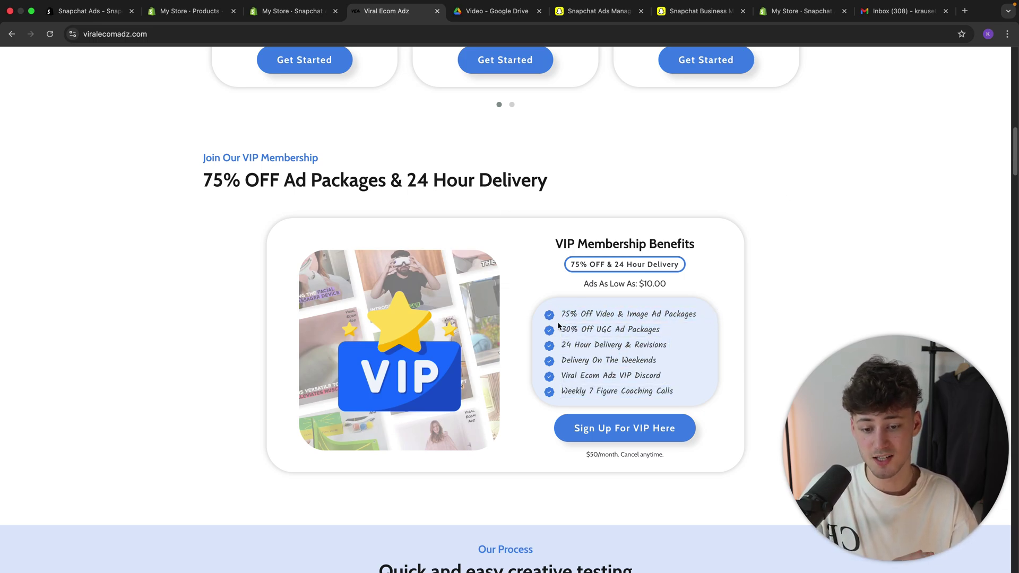
drag(561, 329, 657, 329)
click(606, 334)
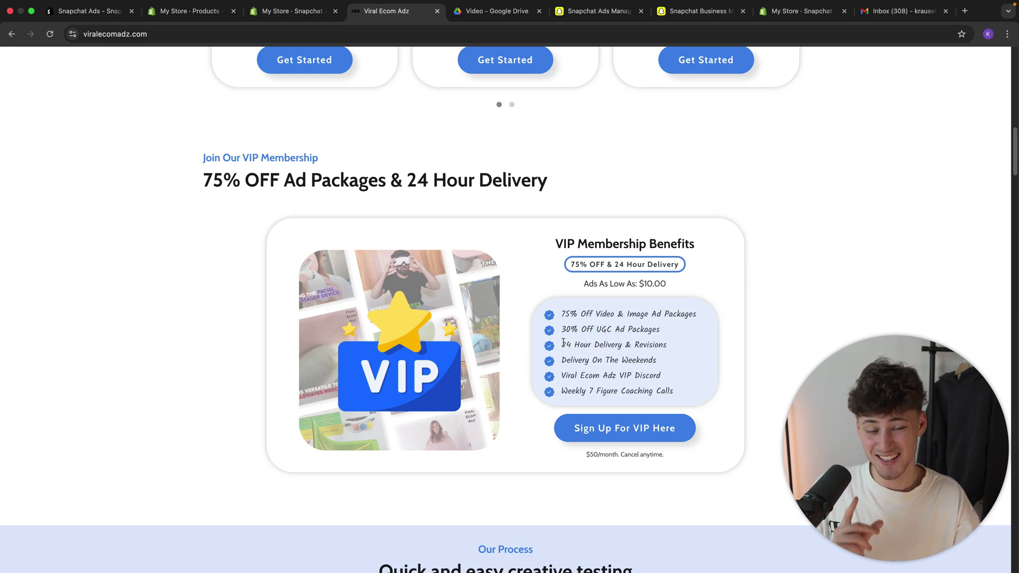
triple_click(673, 341)
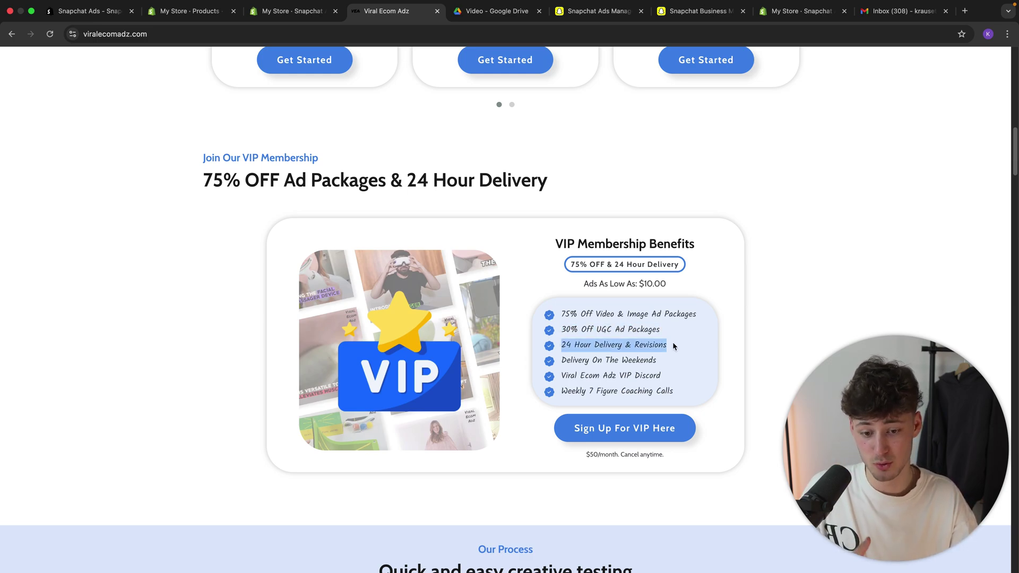
click(672, 341)
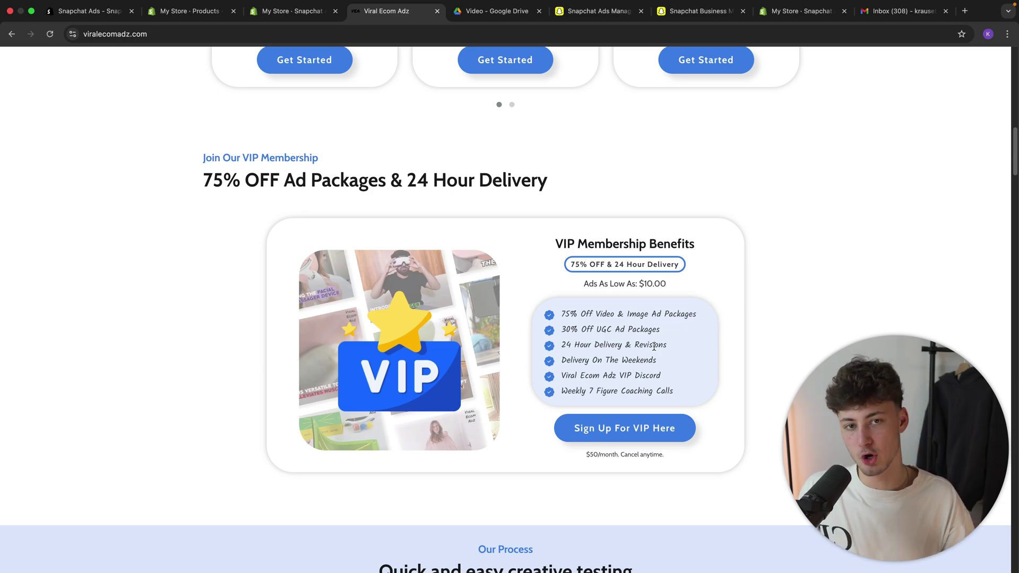
- Briefly open and close the VIP sign-up page, then highlight the monthly membership price
scroll(654, 346, down, 1)
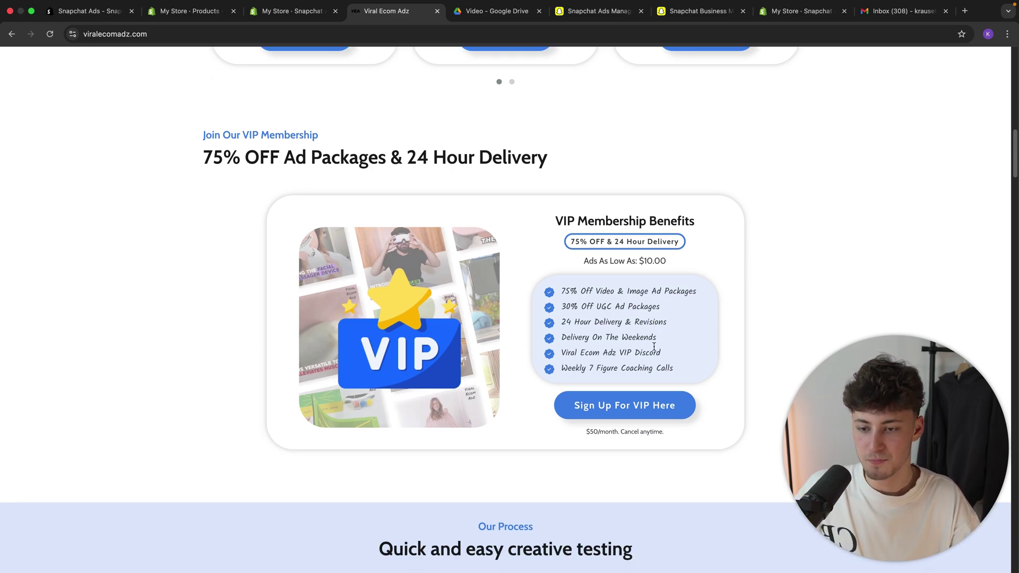
drag(719, 199, 745, 217)
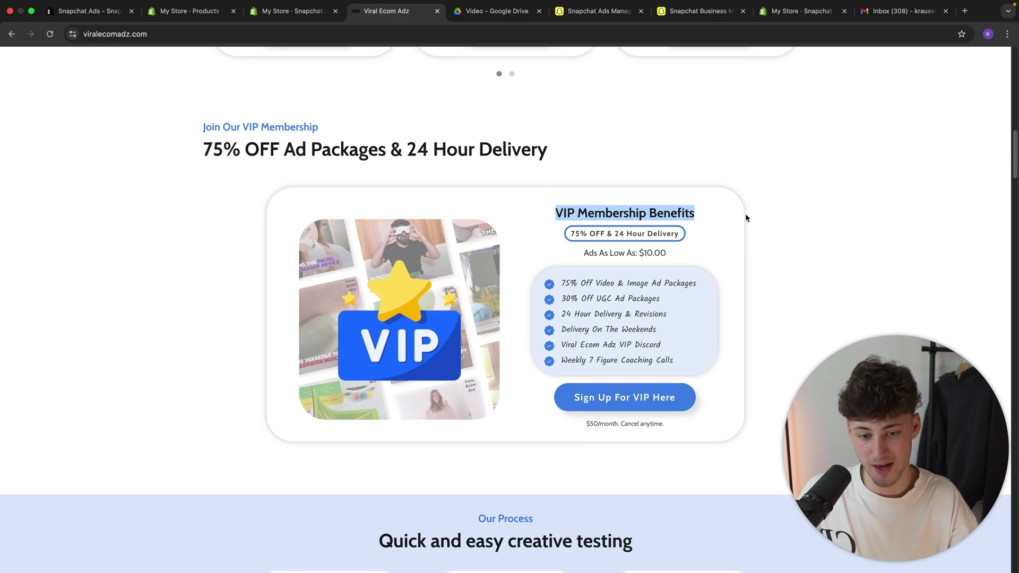
click(670, 232)
key(super+w)
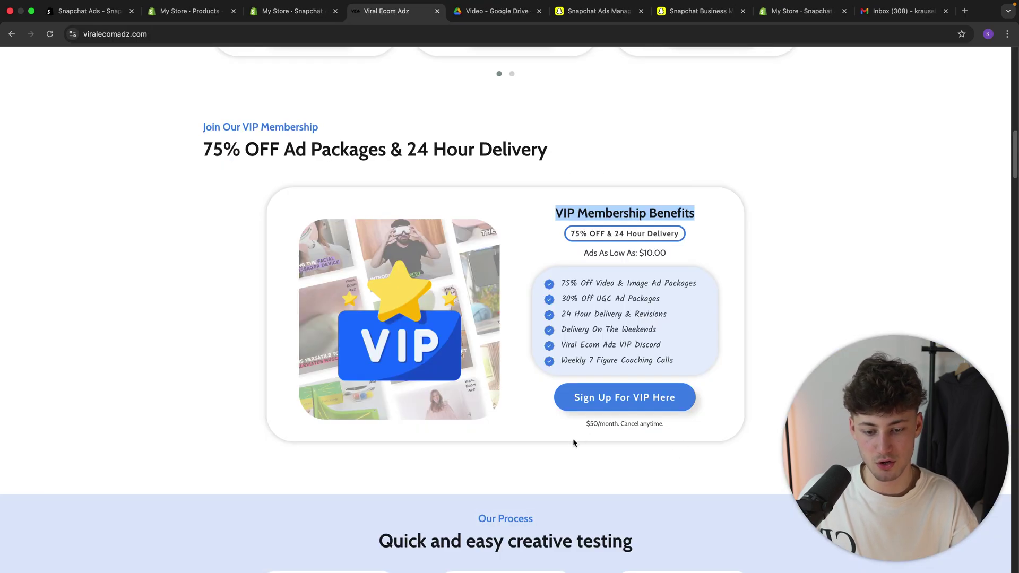
drag(584, 425, 633, 424)
click(657, 457)
- Return to the top and show the Packages list of ad categories
scroll(658, 456, up, 10)
scroll(657, 456, up, 5)
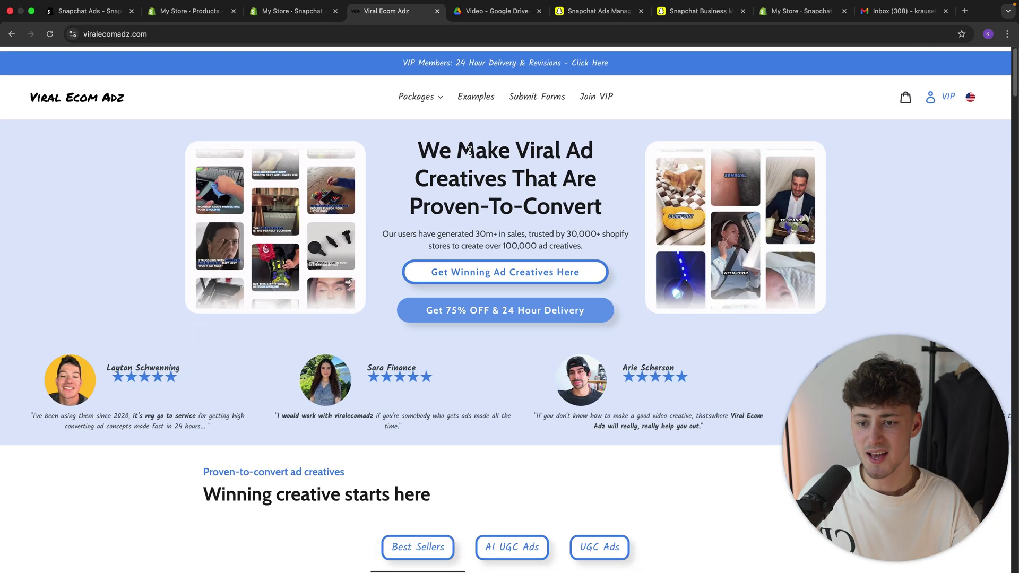
click(422, 93)
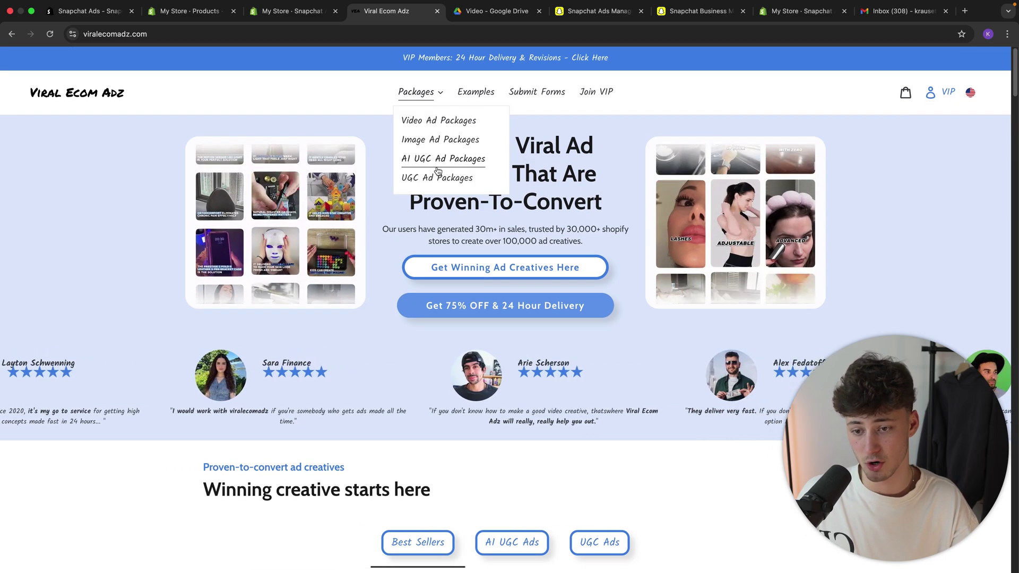
- Open the AI UGC Ad Packages collection and browse its $65 and $85 packages
click(451, 158)
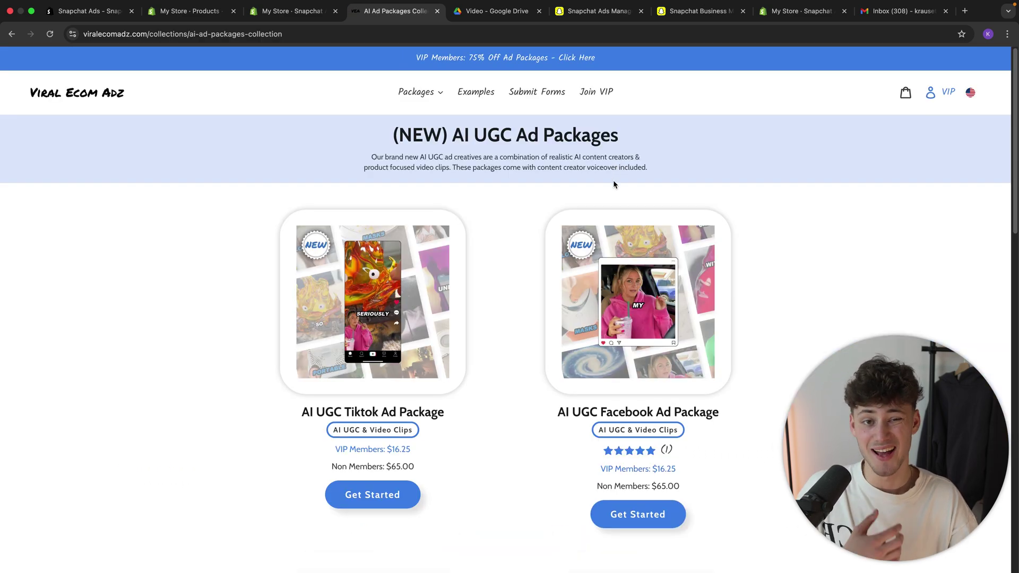
scroll(614, 184, down, 3)
scroll(614, 184, down, 6)
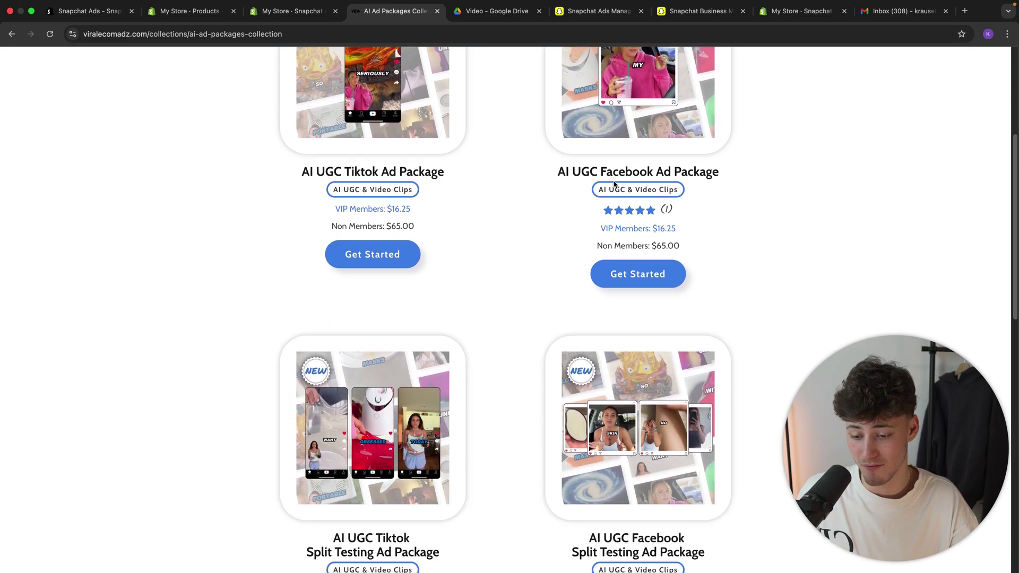
scroll(614, 184, up, 8)
scroll(613, 180, up, 2)
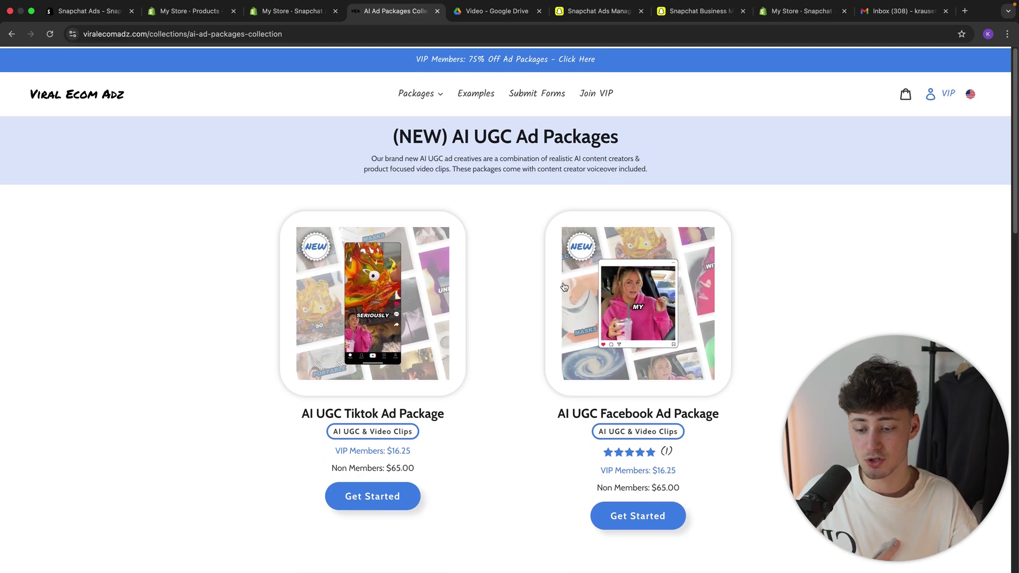
scroll(428, 243, down, 1)
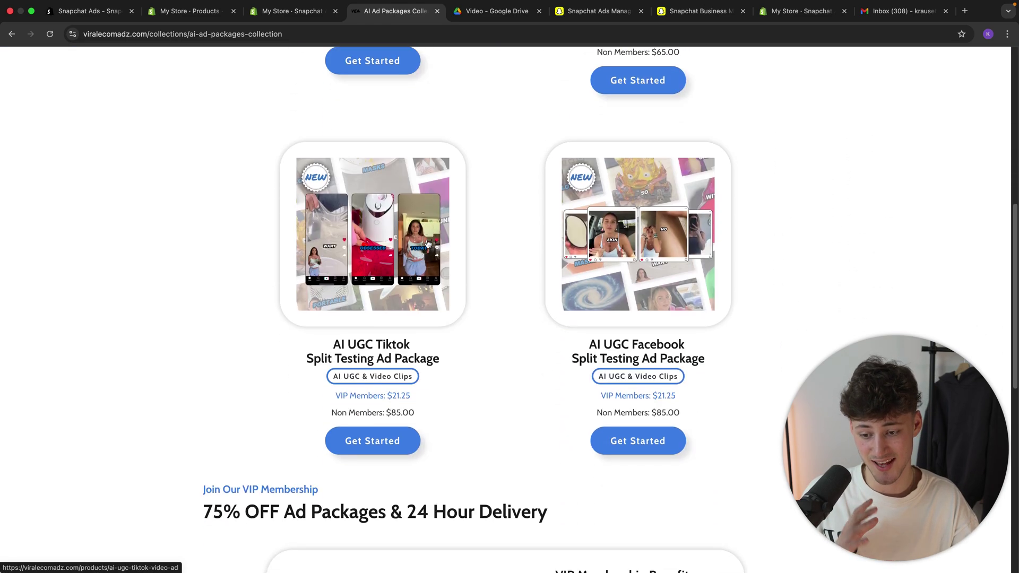
scroll(427, 244, down, 1)
- Highlight the AI UGC Tiktok Split Testing Ad Package title on its card
drag(329, 303, 449, 316)
click(422, 304)
click(483, 300)
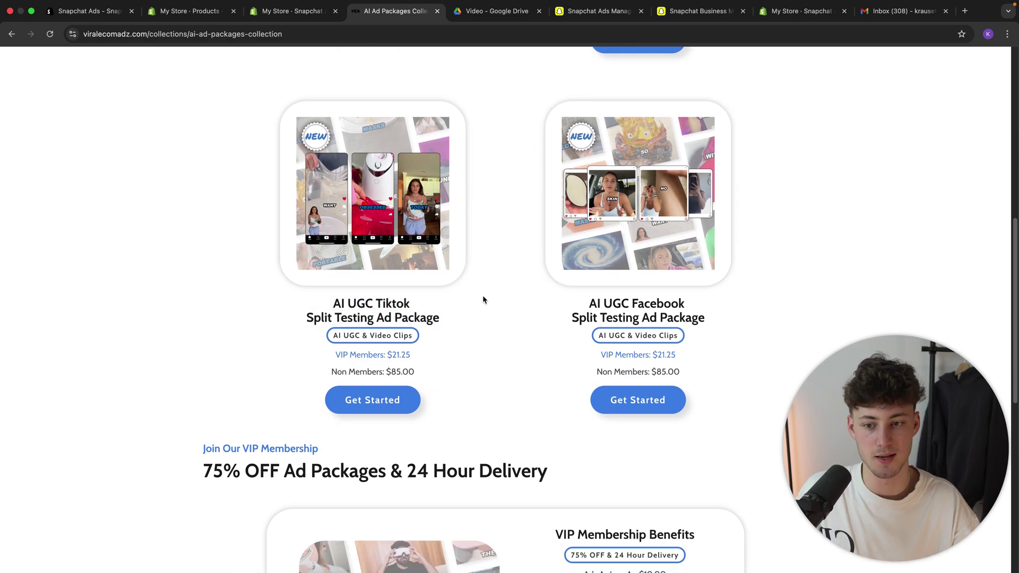
- Open the Tiktok split testing package page, check its $85.00 price, and go to the Drive Video folder
click(368, 156)
scroll(434, 355, down, 3)
scroll(613, 182, up, 2)
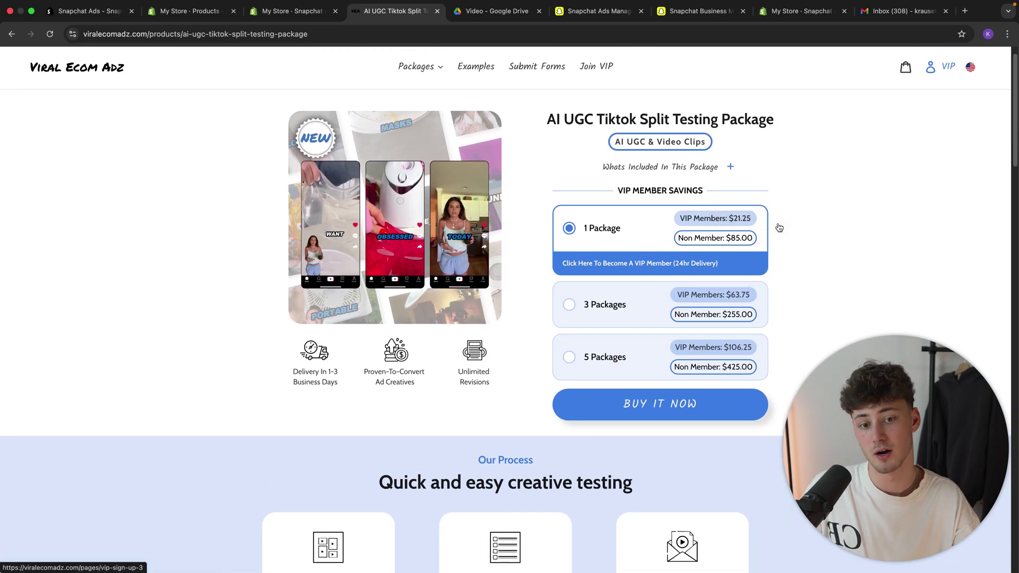
double_click(731, 240)
click(826, 235)
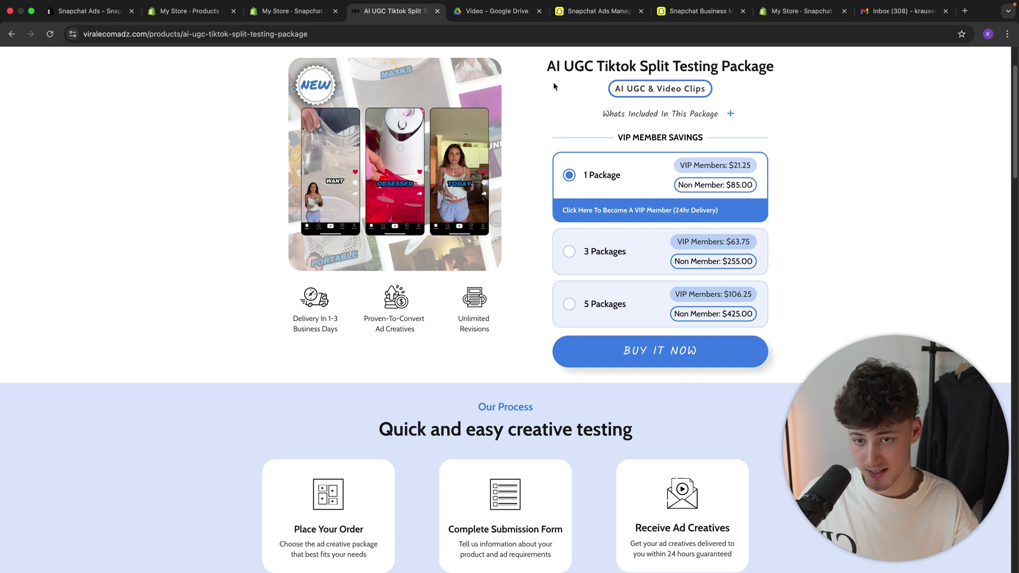
click(496, 11)
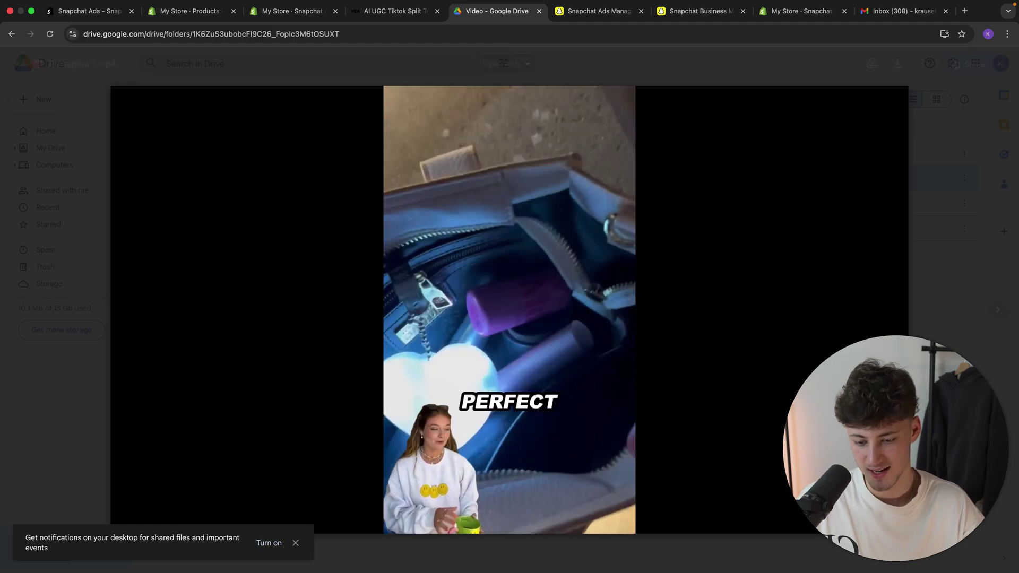
- Leave the Purseglow 1.mp4 preview and return to the Tiktok split testing package page
mouse_move(771, 515)
click(396, 11)
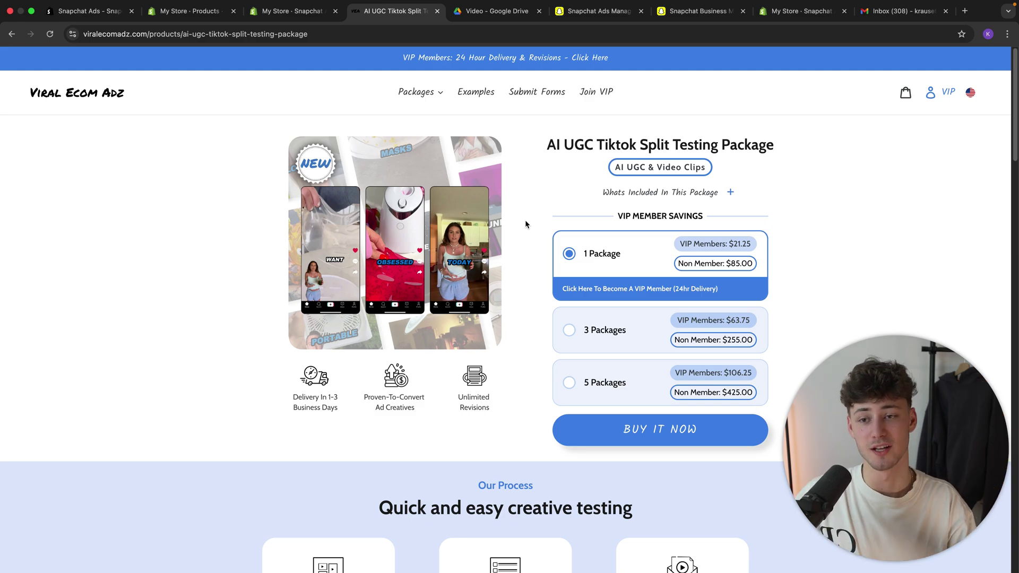
- Enter 'Shop Your PurseGlow RIGHT NOW' as Creative #1's ad name
click(594, 11)
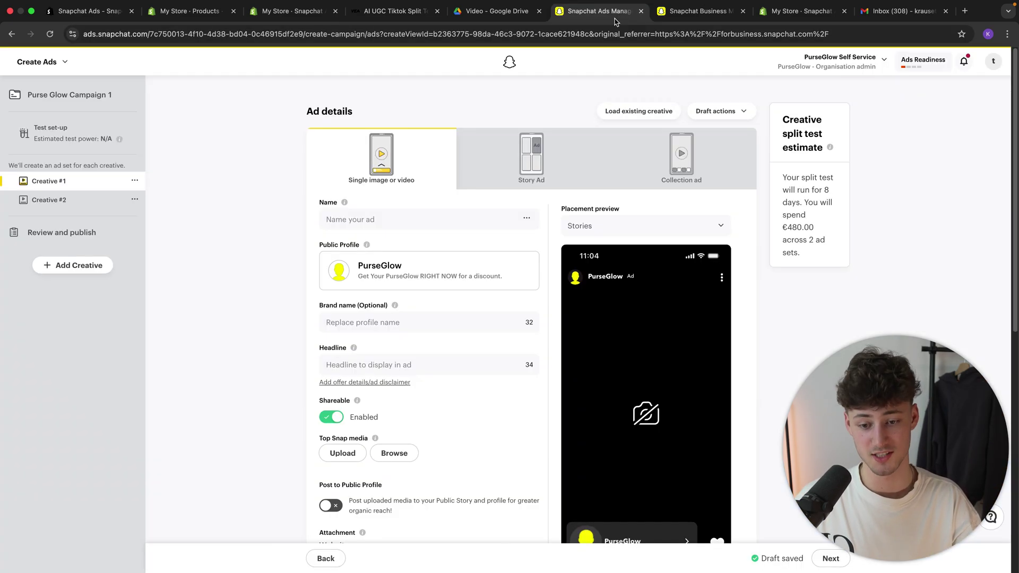
scroll(601, 286, down, 1)
click(386, 171)
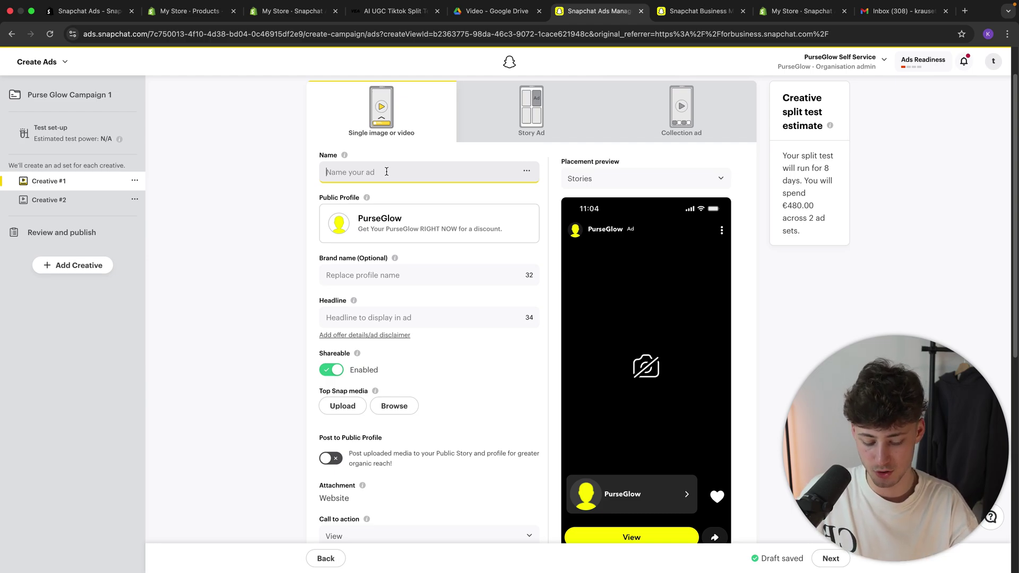
text(Shop Your PurseGlow RIGHT NOW)
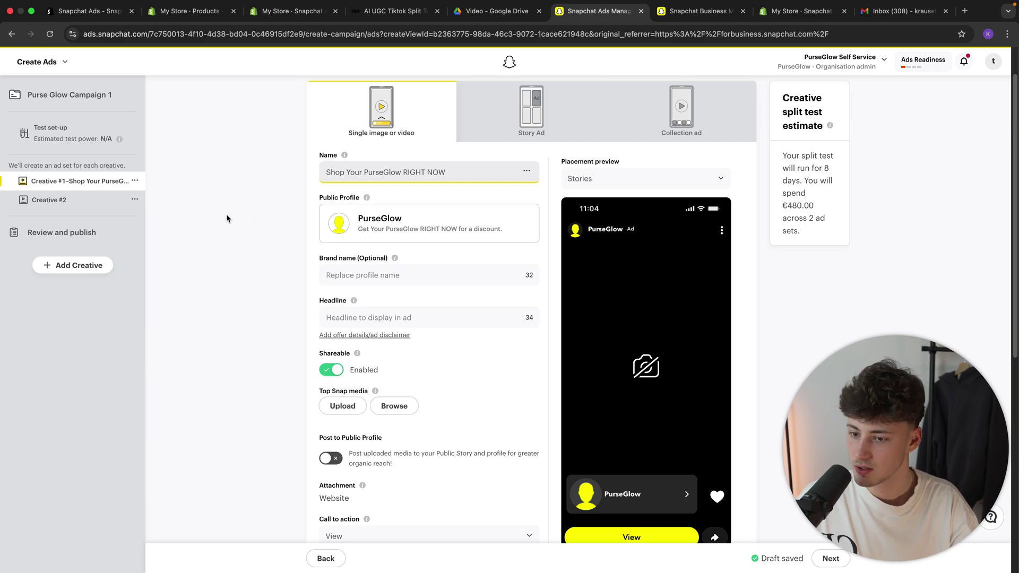
- Paste the same 'Shop Your PurseGlow RIGHT NOW' text into the Headline field
scroll(378, 314, down, 1)
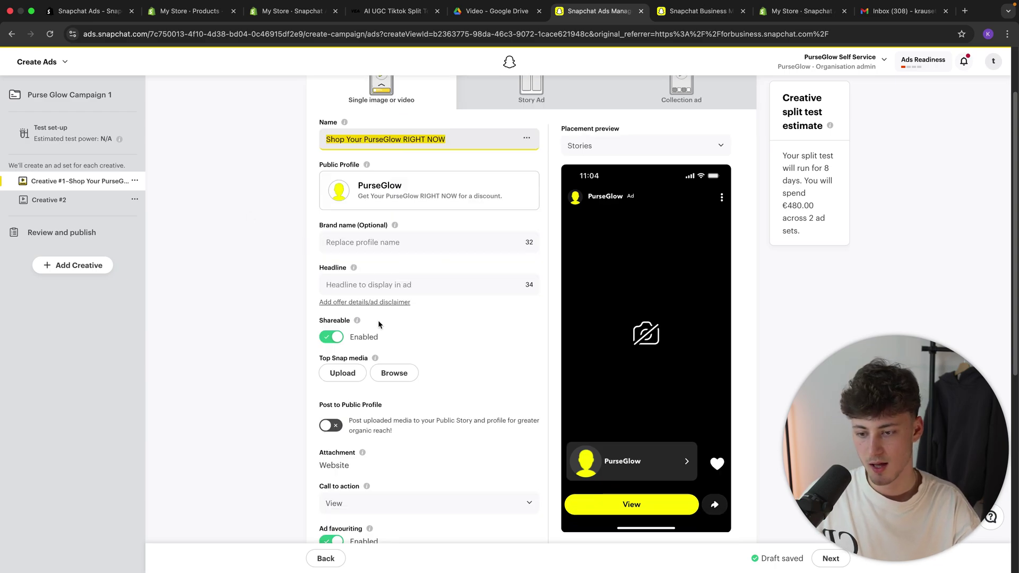
click(382, 281)
text(Shop Your PurseGlow RIGHT NOW)
click(267, 301)
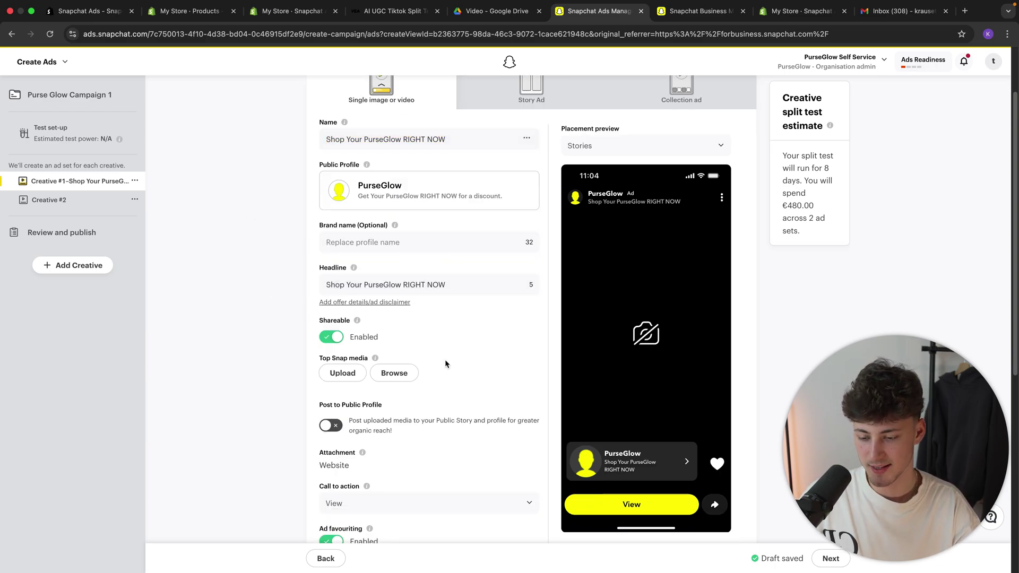
scroll(337, 356, down, 1)
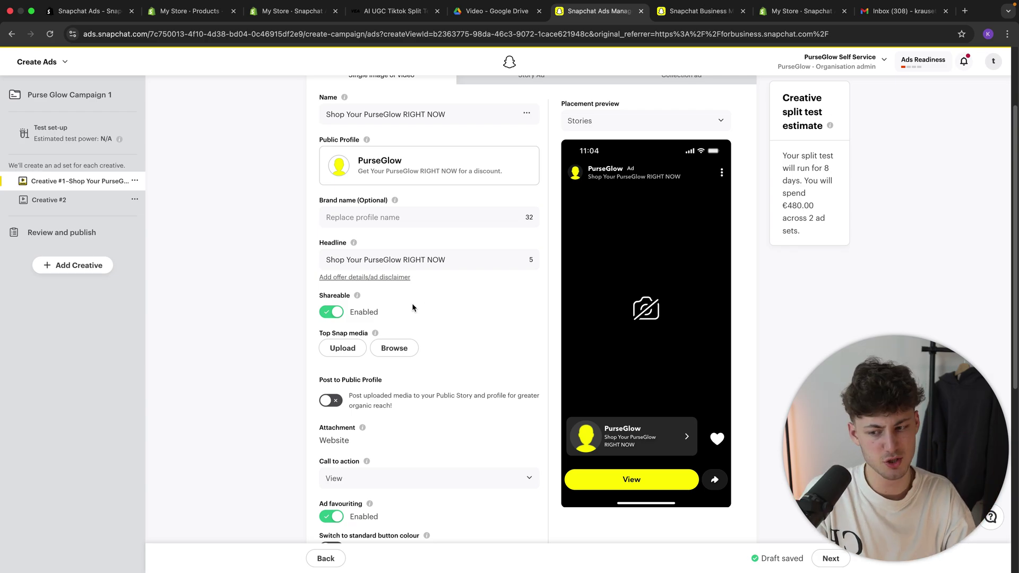
- Set Creative #1's call to action to Order now
scroll(475, 284, down, 2)
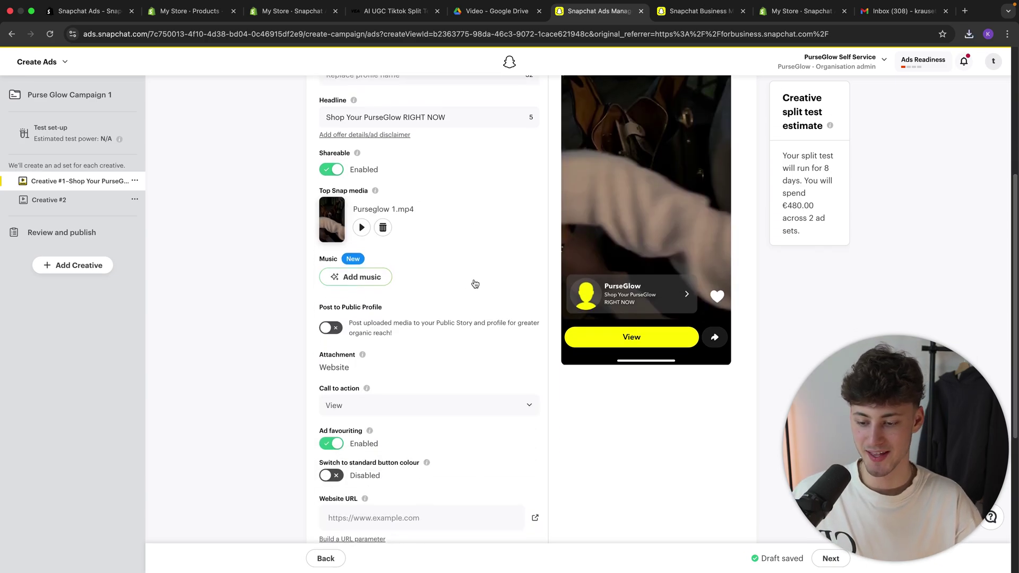
click(421, 405)
scroll(404, 446, down, 1)
scroll(404, 448, down, 1)
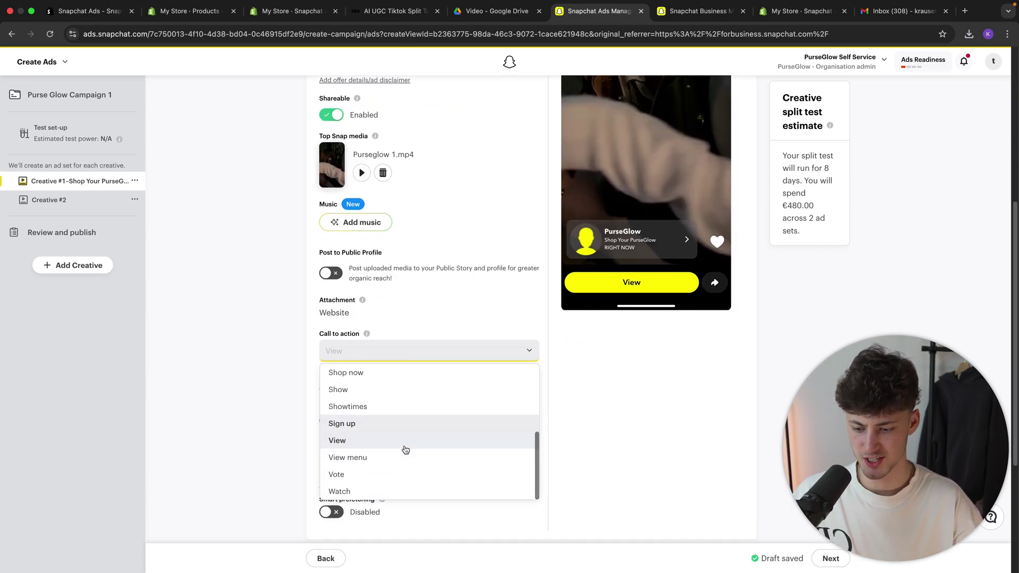
scroll(408, 475, up, 5)
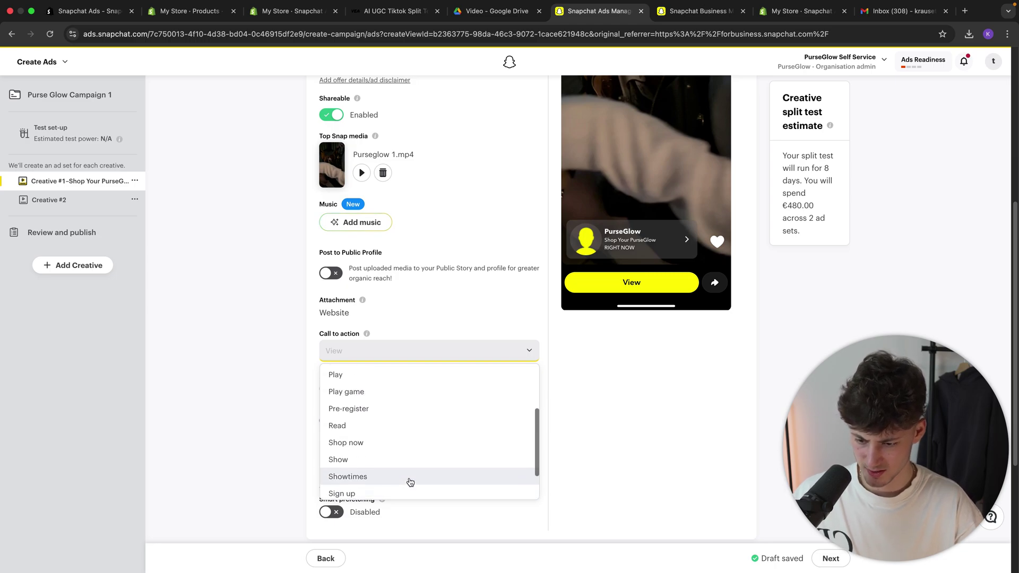
scroll(408, 482, up, 4)
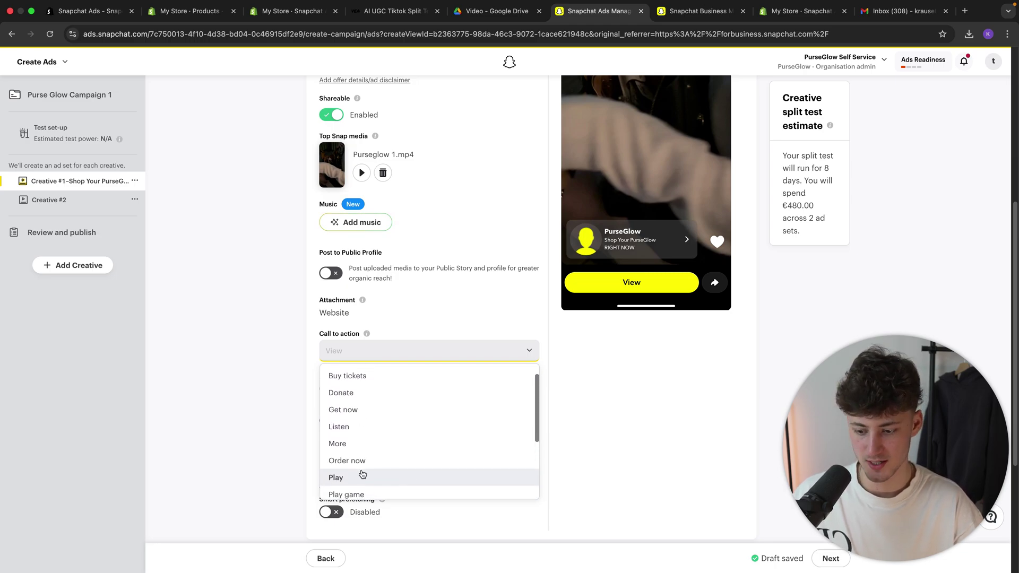
click(366, 465)
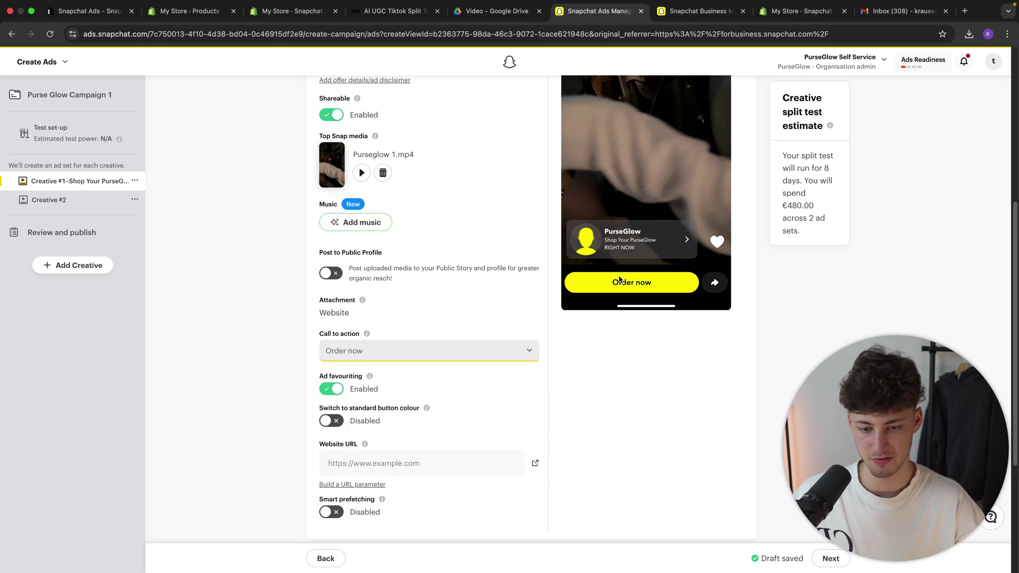
- Try the standard button colour on the preview, then restore the yellow call-to-action button
scroll(650, 283, up, 5)
scroll(598, 312, down, 5)
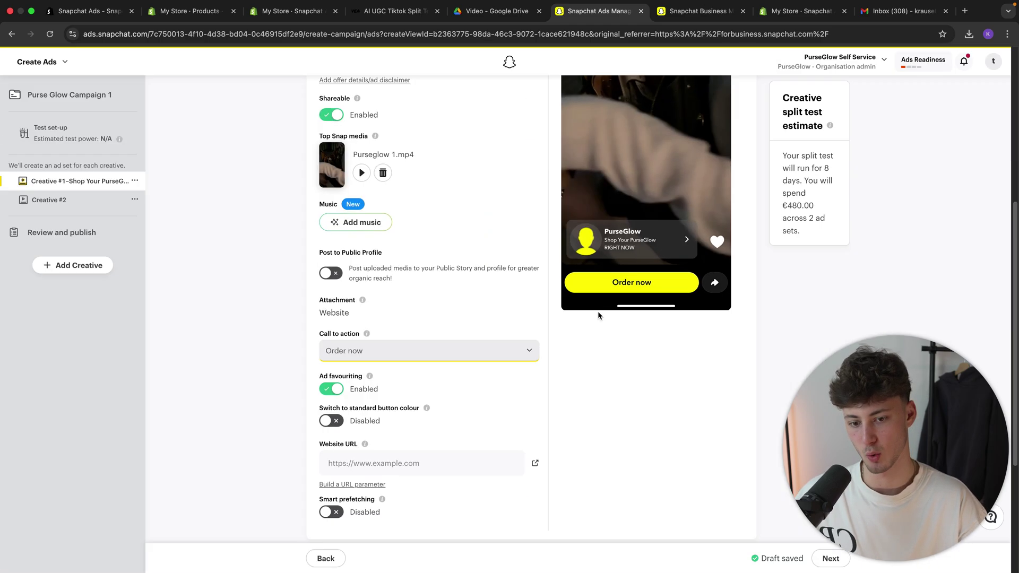
scroll(517, 445, down, 1)
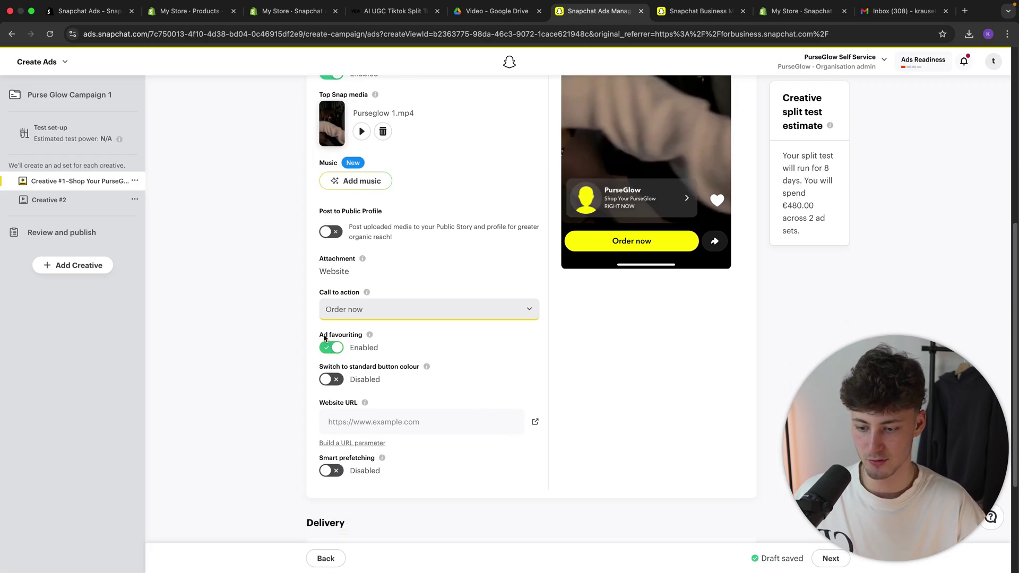
drag(327, 335, 363, 335)
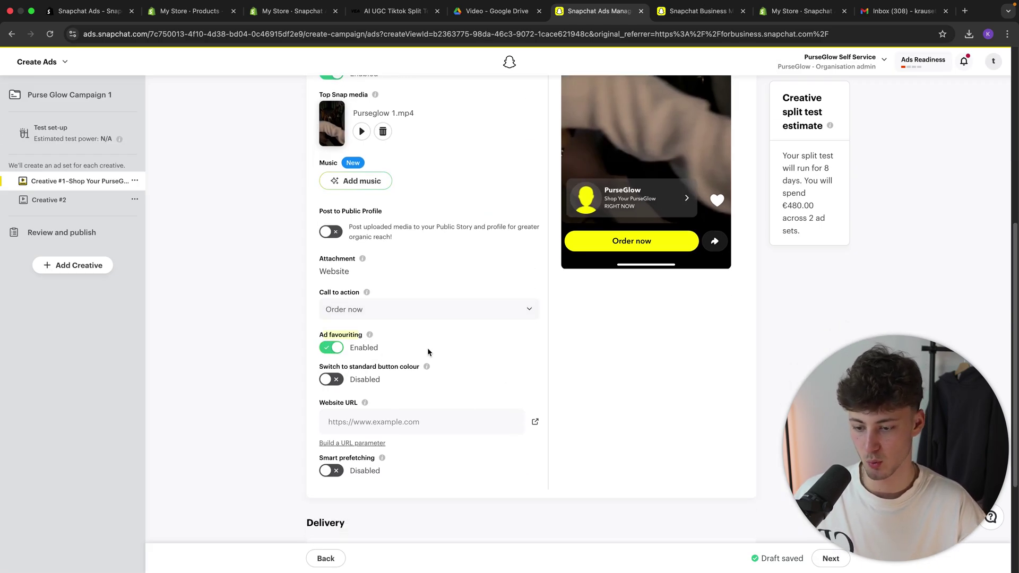
click(331, 380)
click(331, 380)
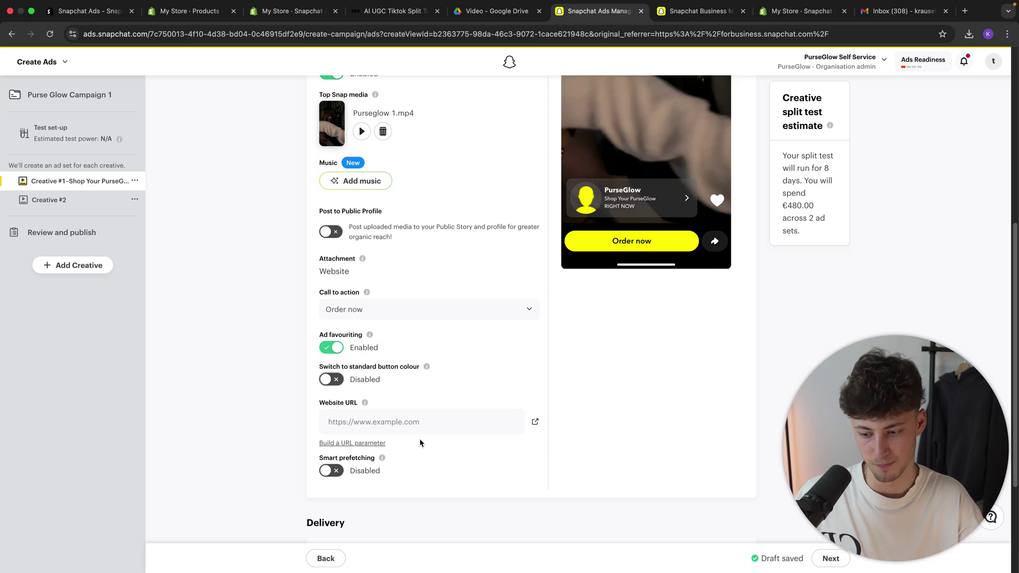
- Copy the Shopify product preview page URL and paste it into Website URL
scroll(420, 443, down, 1)
click(348, 383)
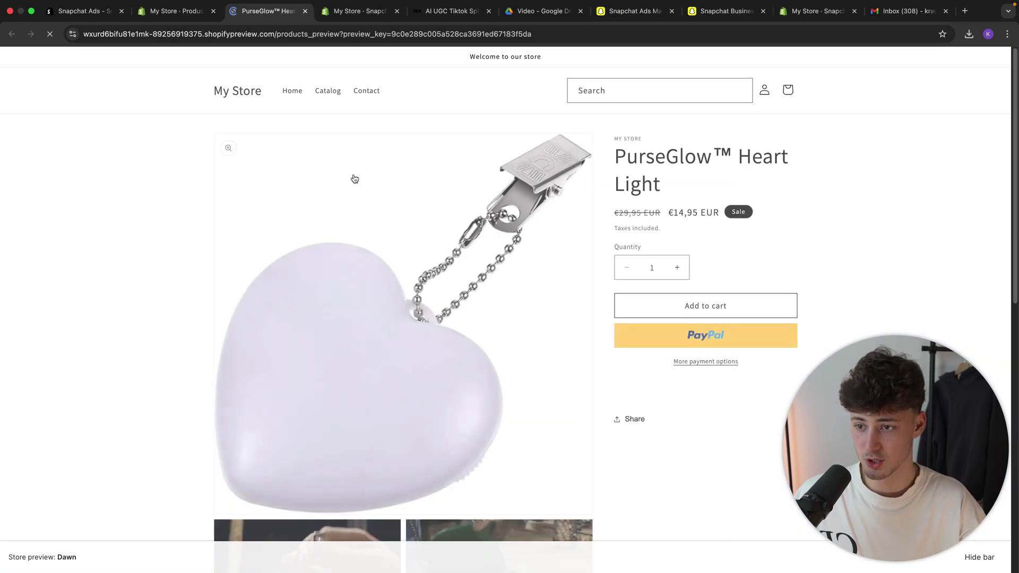
click(345, 38)
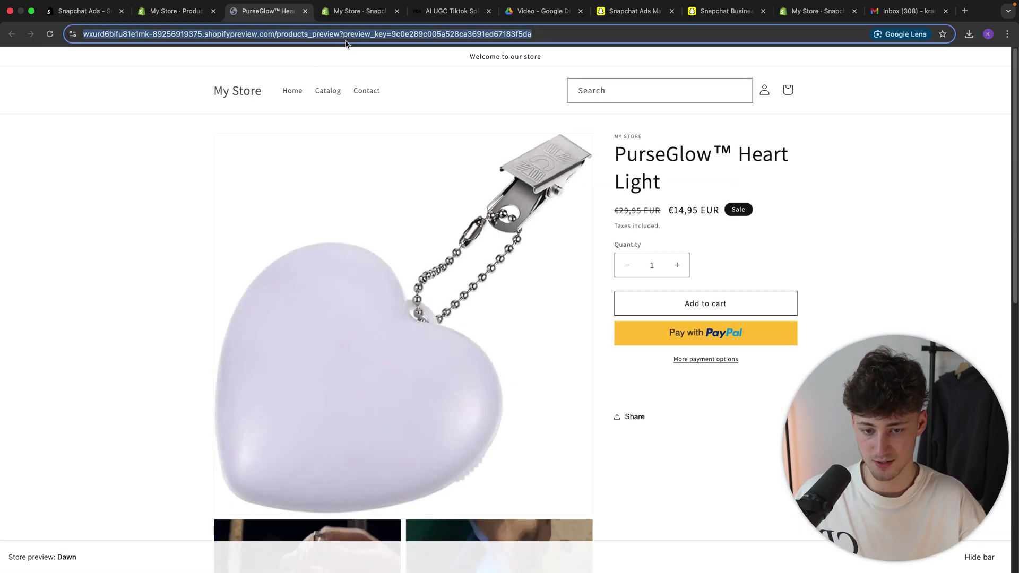
click(361, 10)
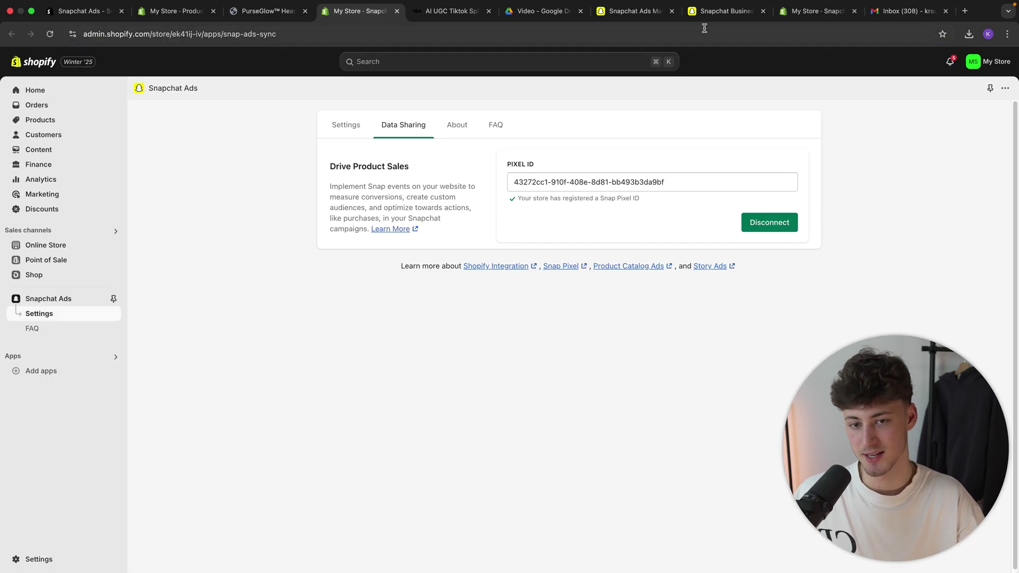
click(634, 11)
key(ctrl+v)
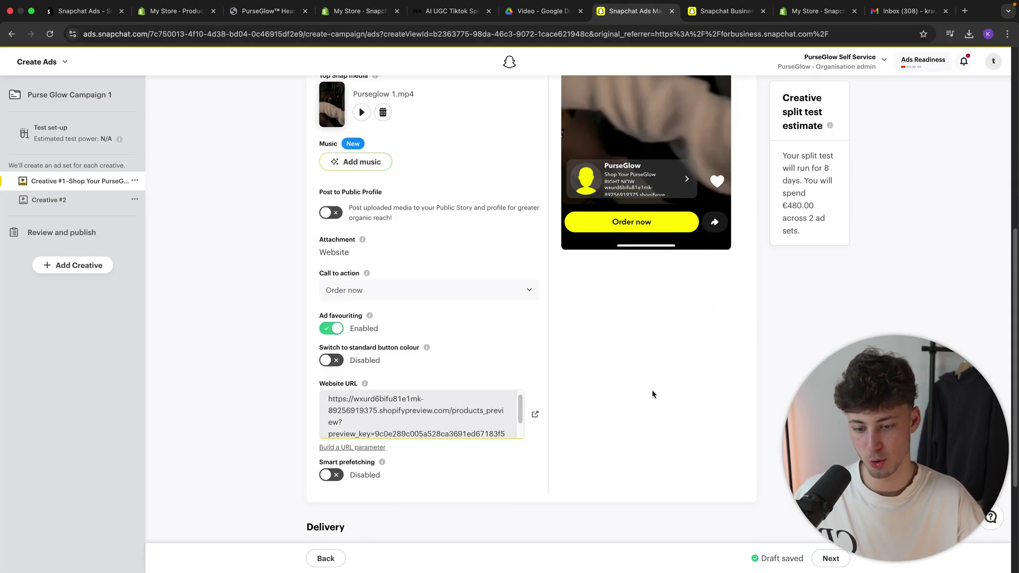
scroll(652, 391, down, 3)
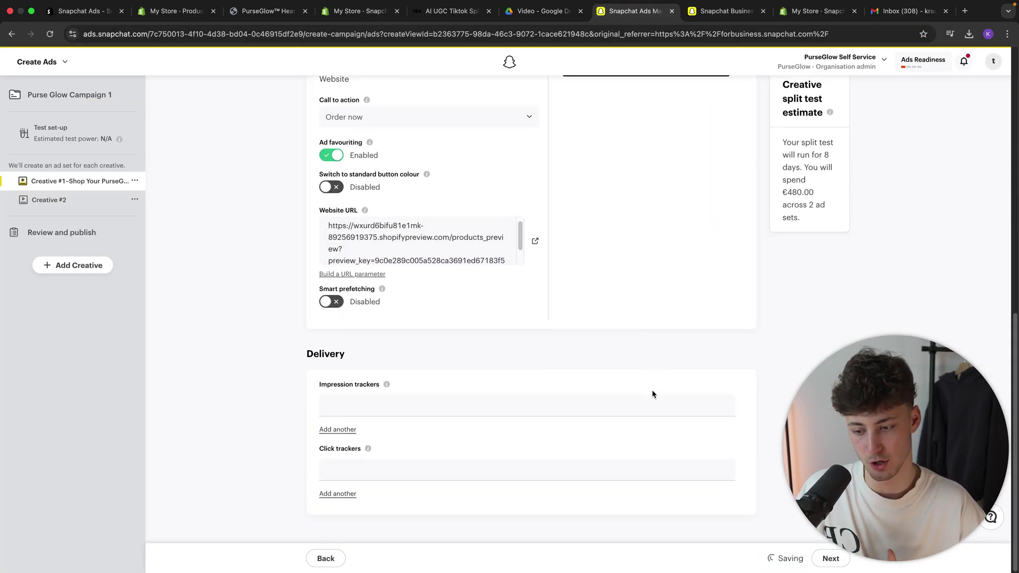
scroll(444, 269, up, 10)
- Open Creative #2 from the left sidebar for editing
scroll(444, 269, down, 6)
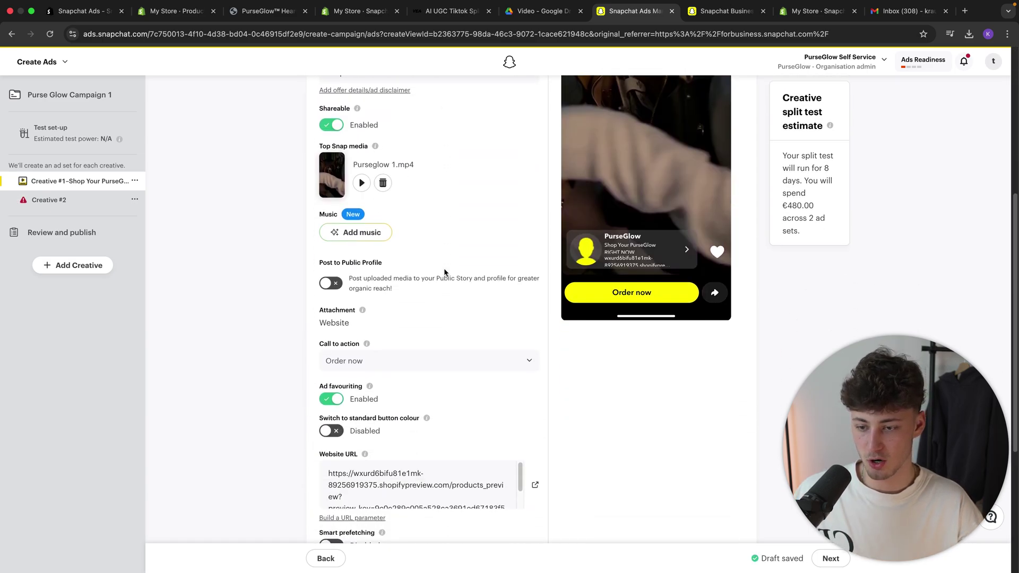
scroll(444, 269, up, 5)
scroll(453, 298, down, 3)
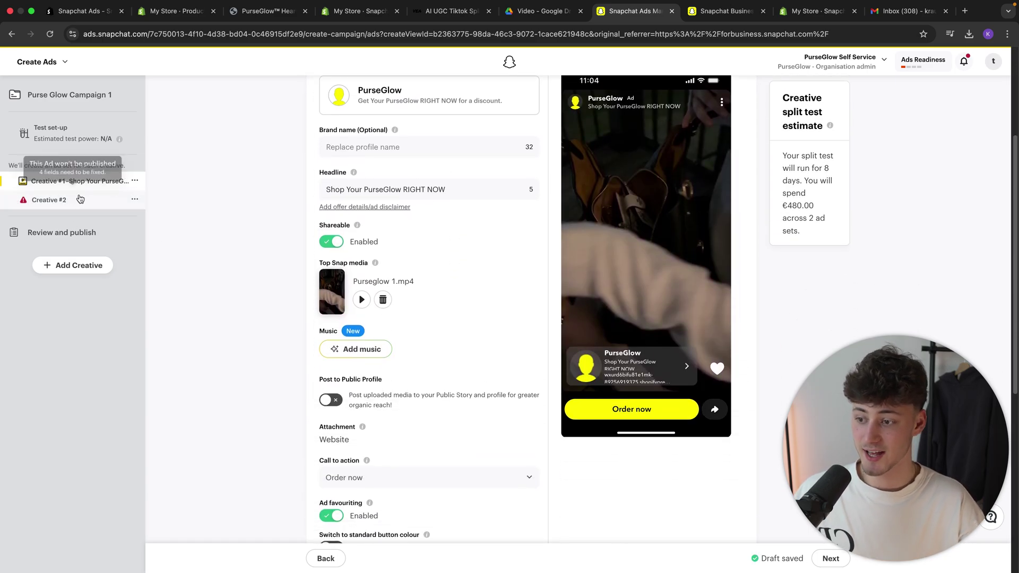
click(73, 202)
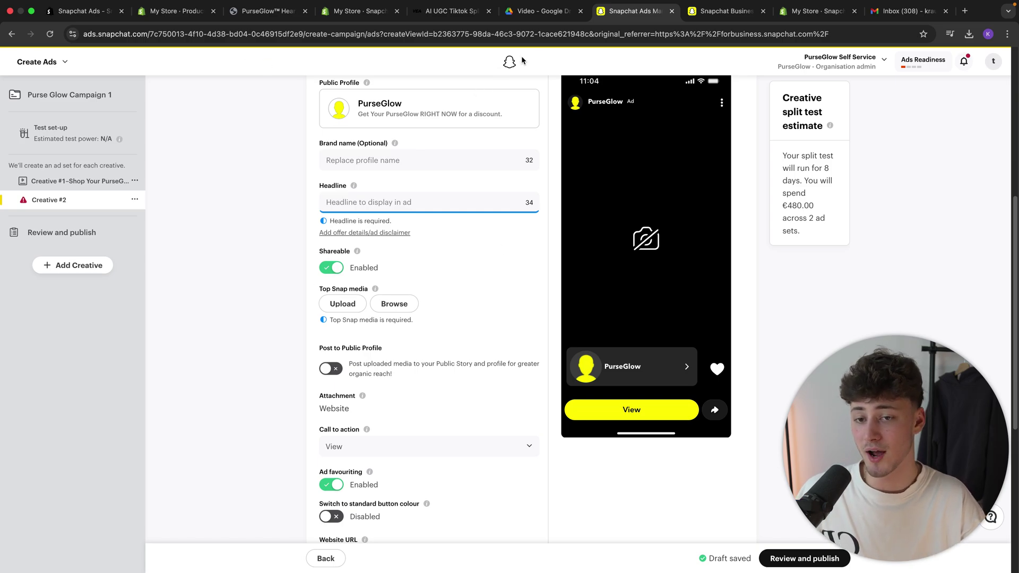
- Review the remaining Purseglow 2 and 3 videos in Drive, then return to Creative #2
click(539, 11)
click(412, 295)
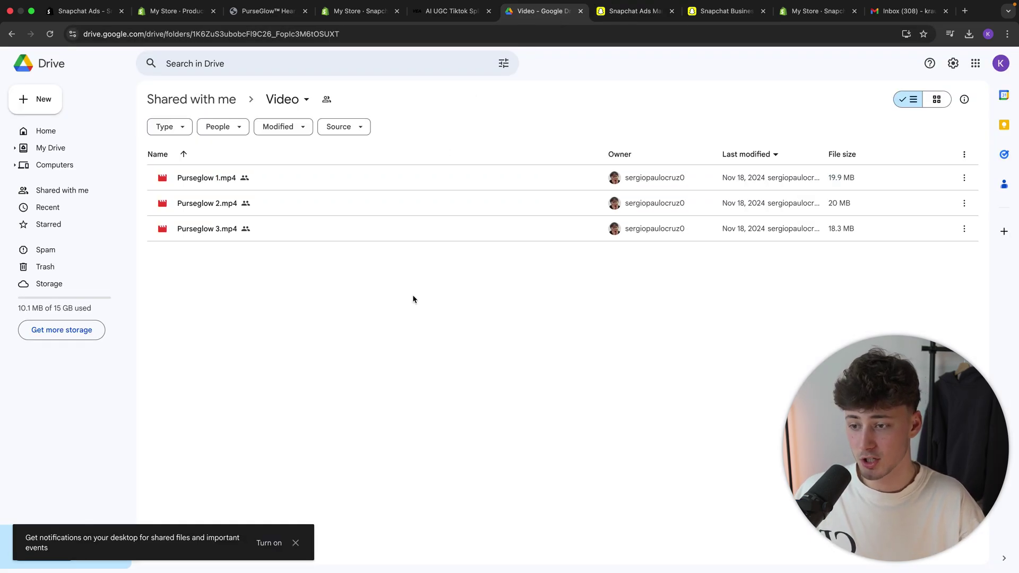
drag(412, 295, 361, 200)
key(Escape)
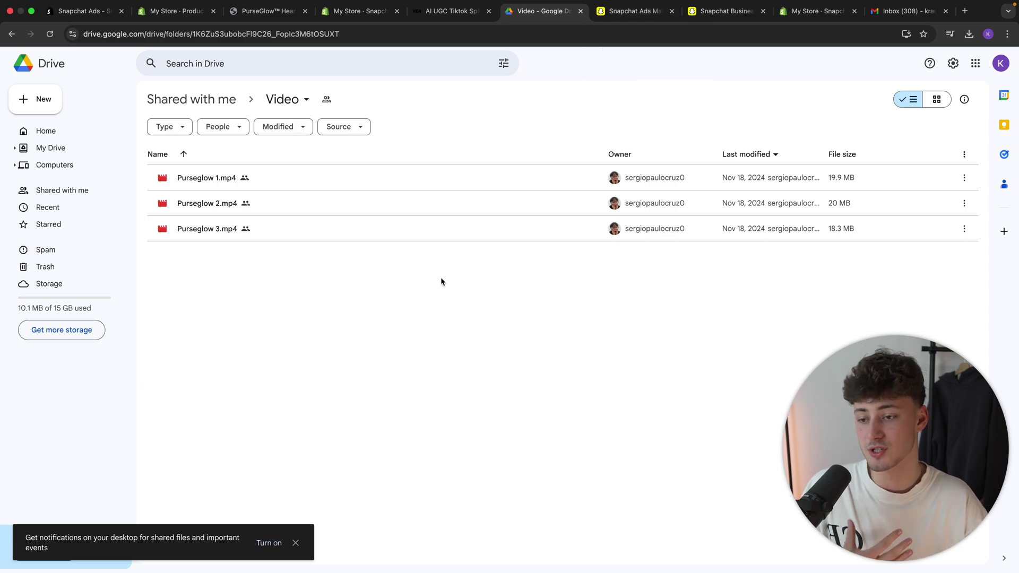
drag(441, 278, 522, 204)
click(623, 16)
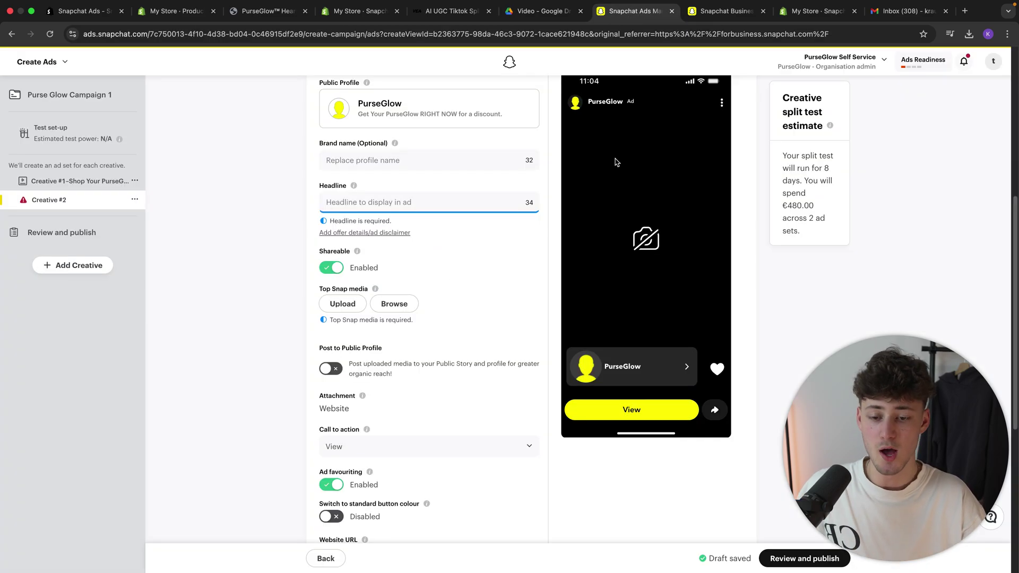
scroll(571, 307, down, 2)
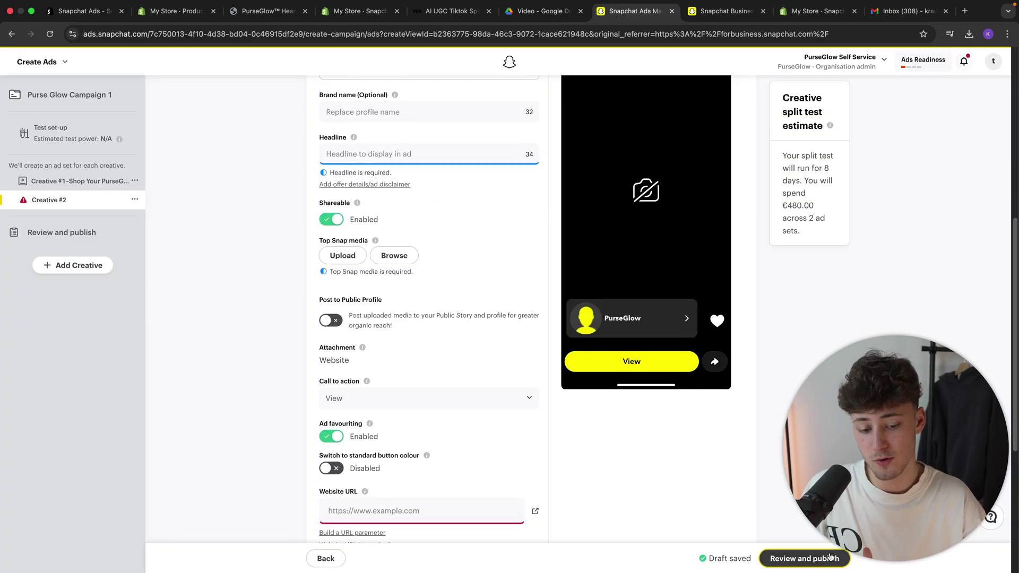